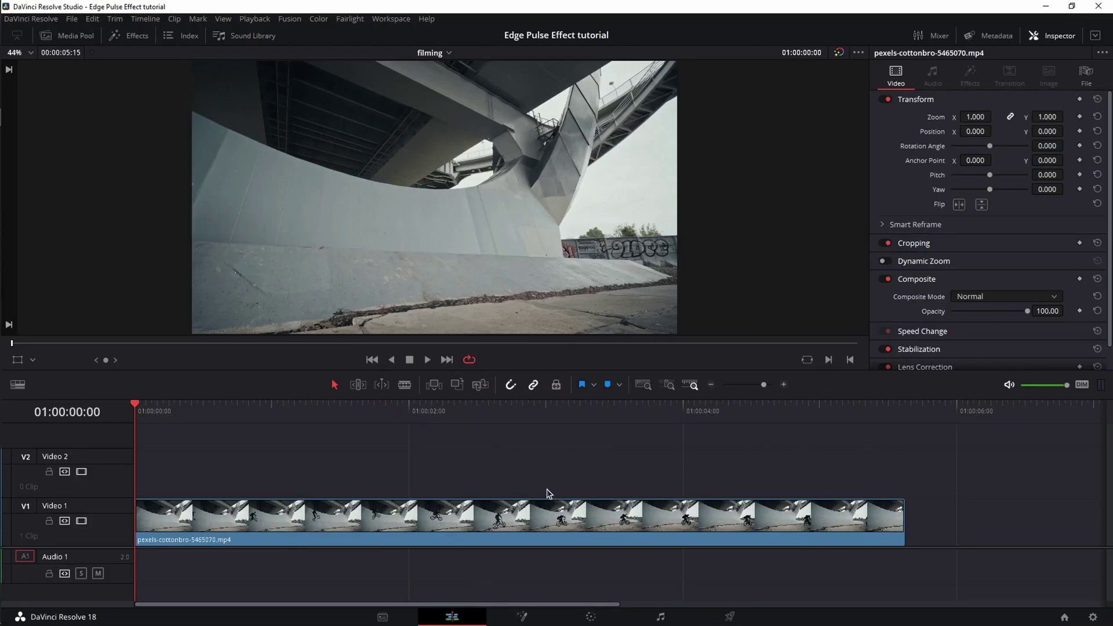
Step: Show the retime controls on the BMX clip with Ctrl+R
right_click(561, 525)
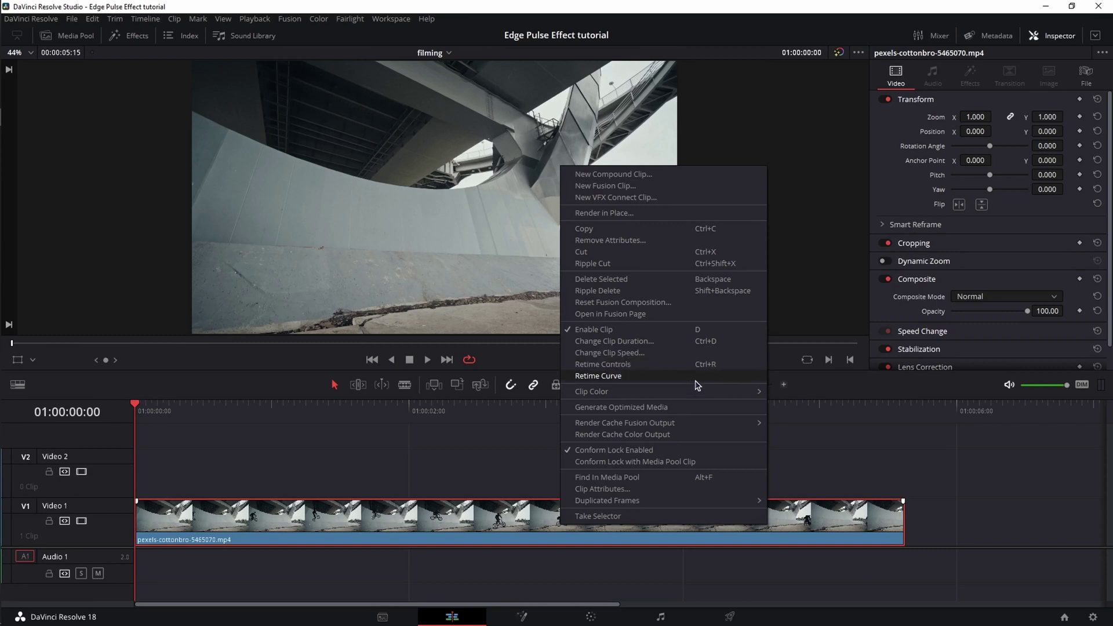
click(476, 511)
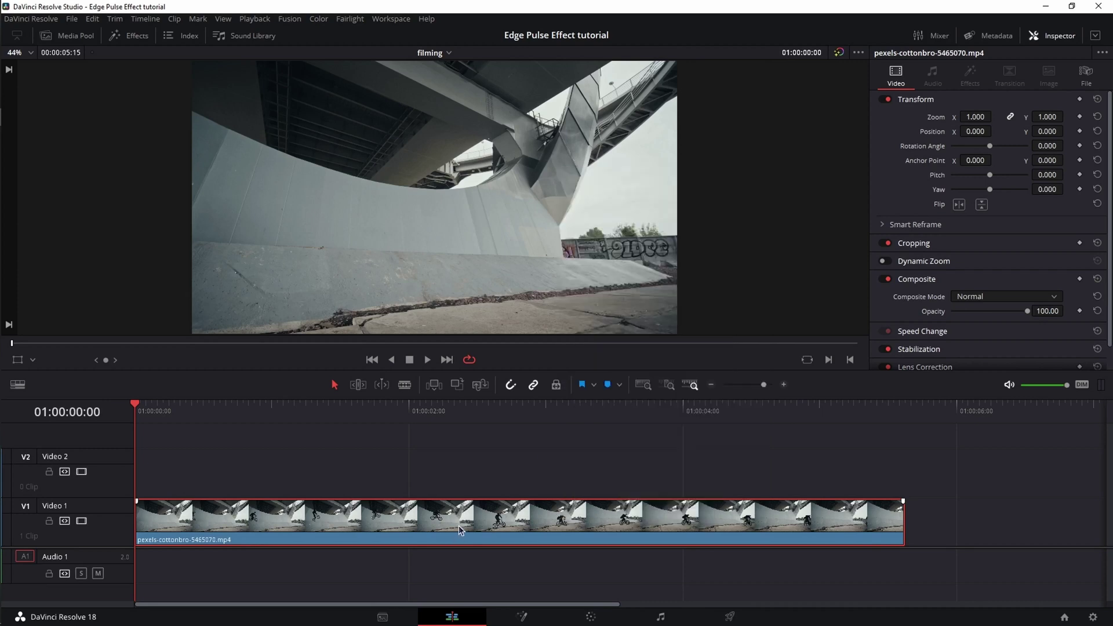
key(ctrl+r)
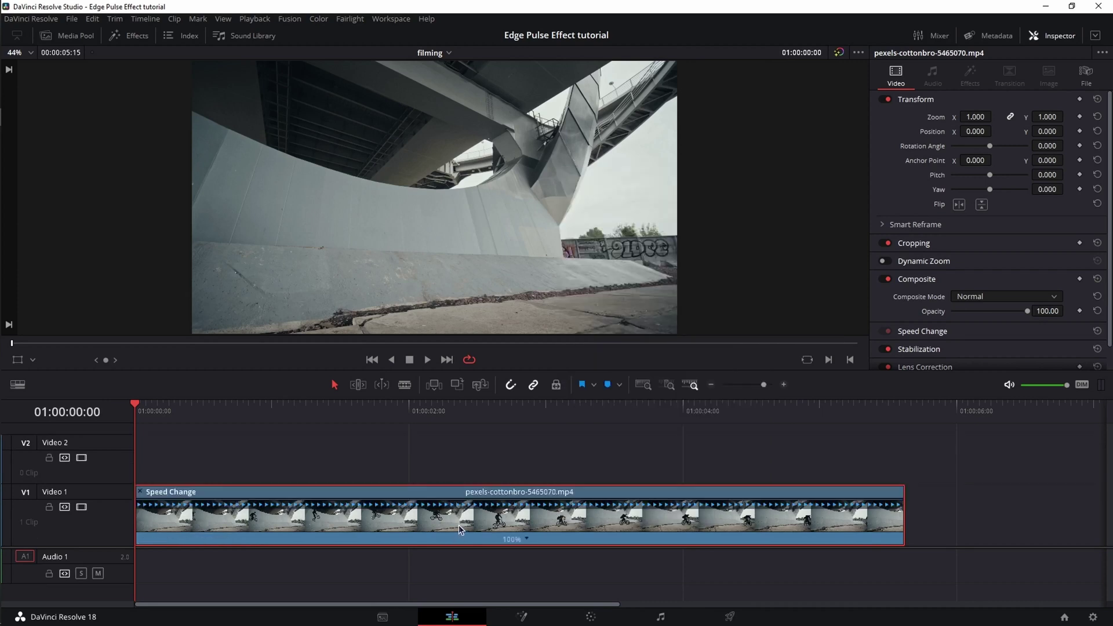
Step: Preview the clip at 100% speed, then park the playhead near one second
click(428, 360)
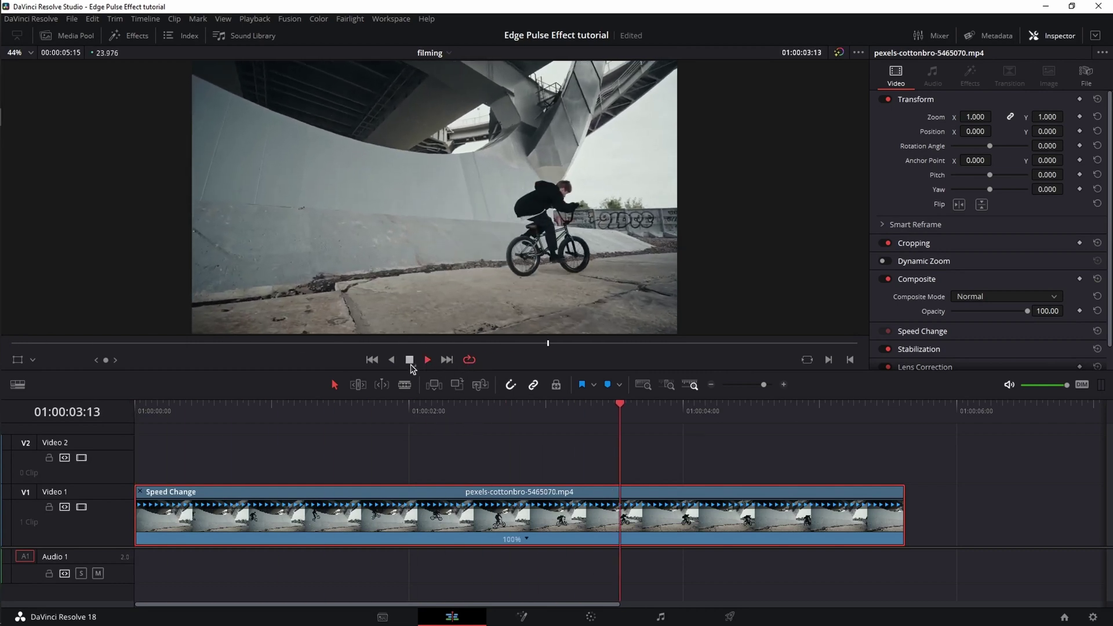
click(409, 360)
drag(642, 413, 300, 439)
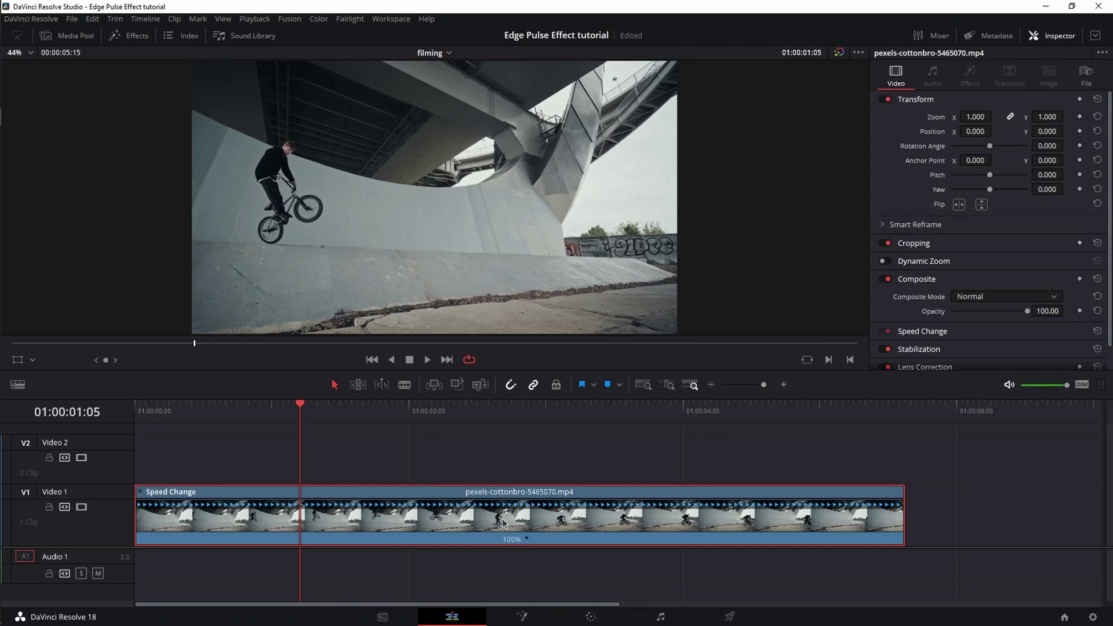
Step: Add speed points at 01:00:01:05 and 01:00:02:12 from the clip's 100% speed menu
click(528, 541)
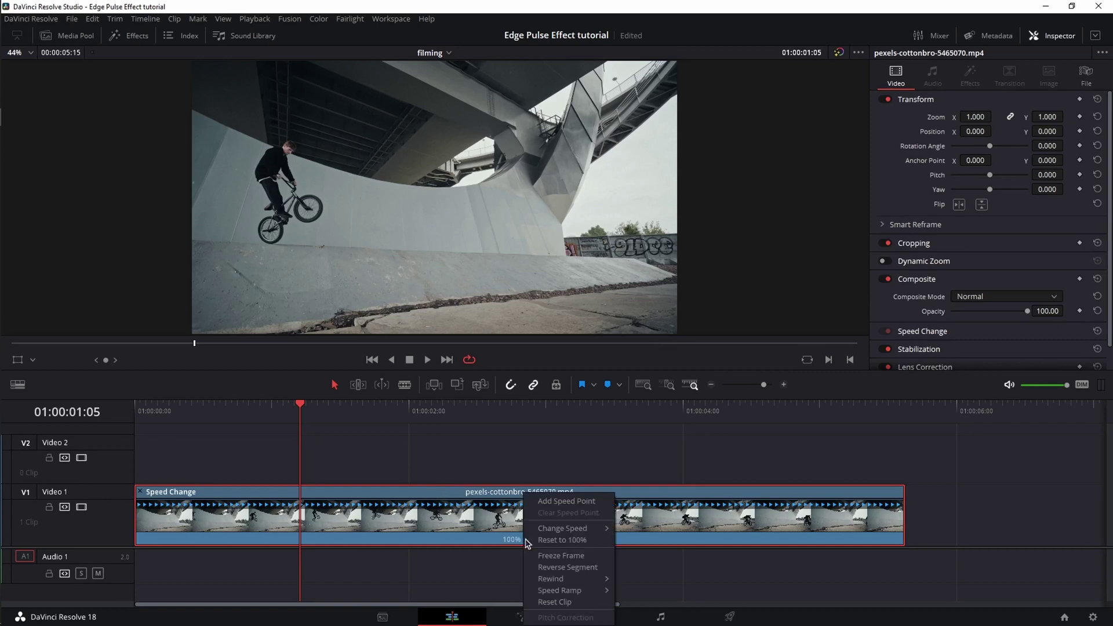
click(564, 502)
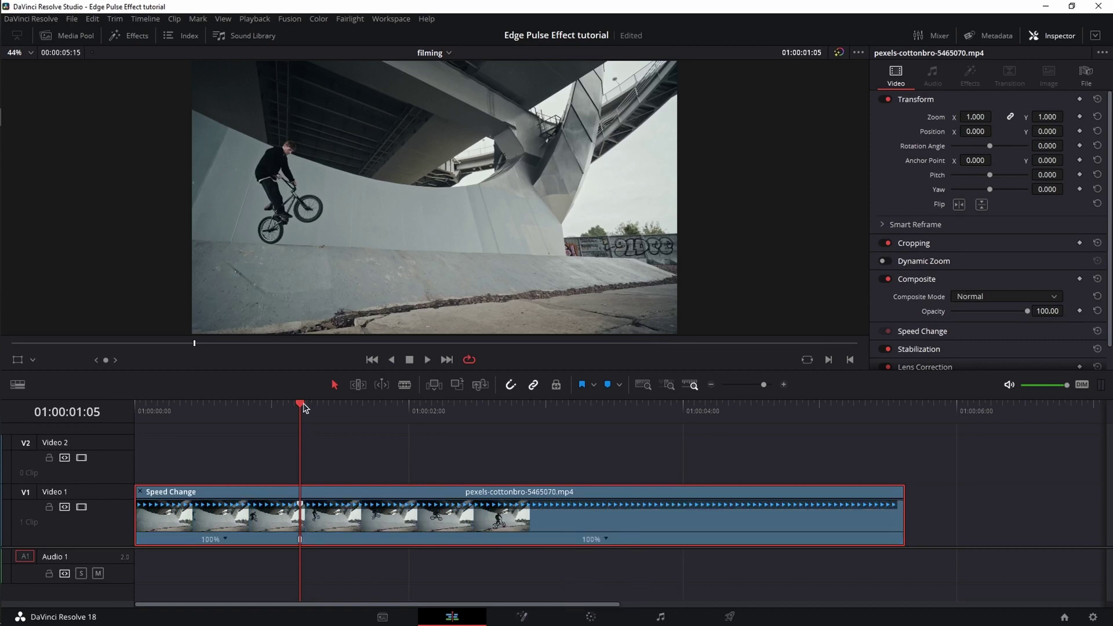
drag(302, 408, 477, 408)
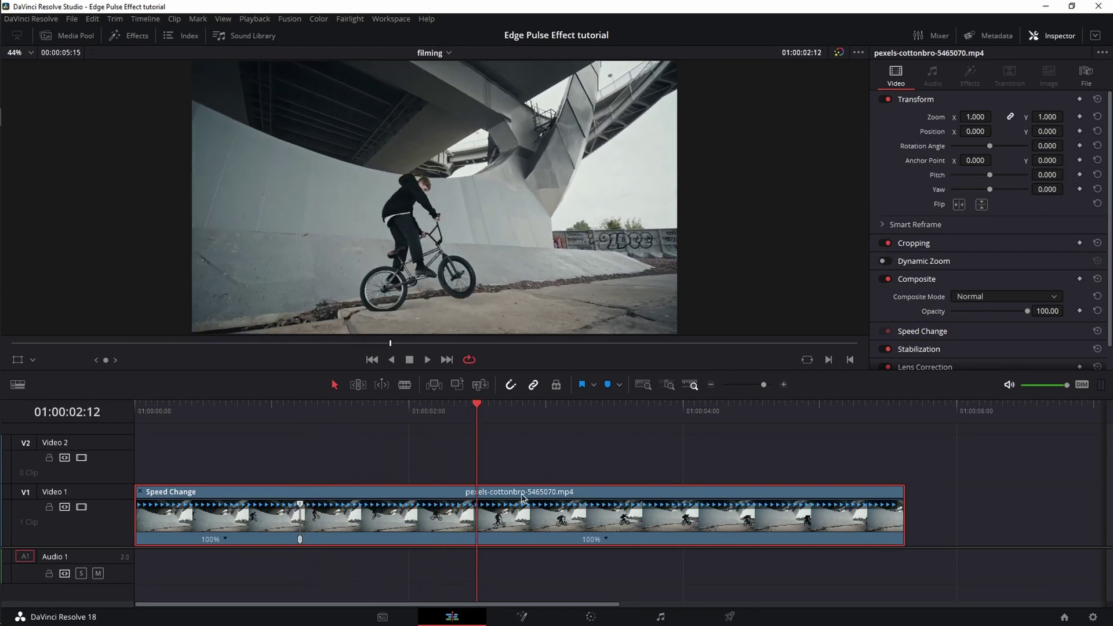
click(607, 539)
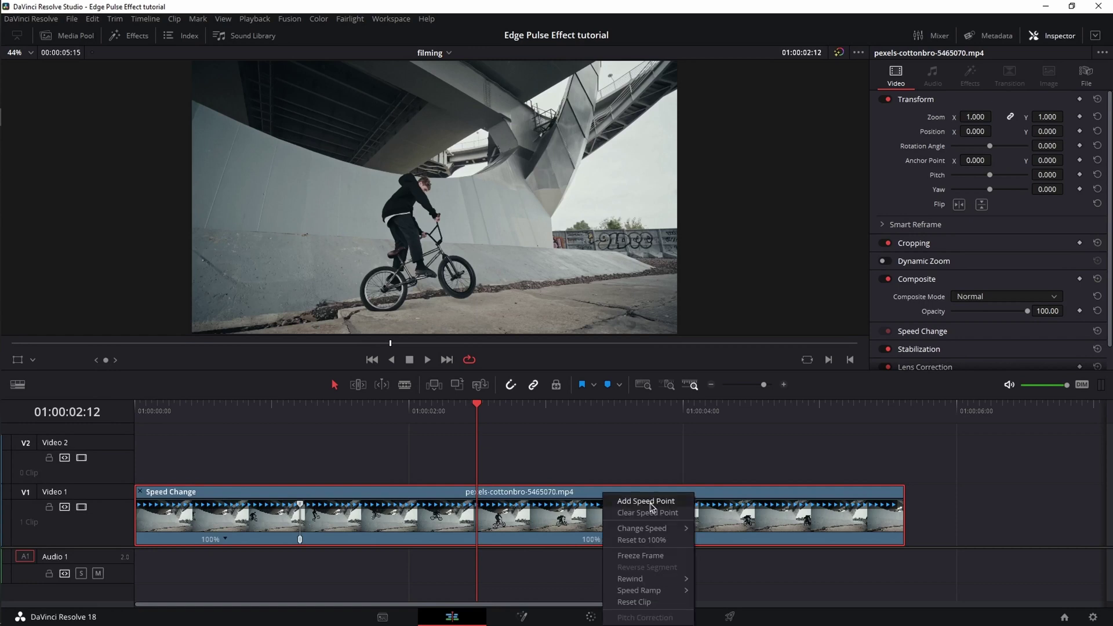
click(643, 502)
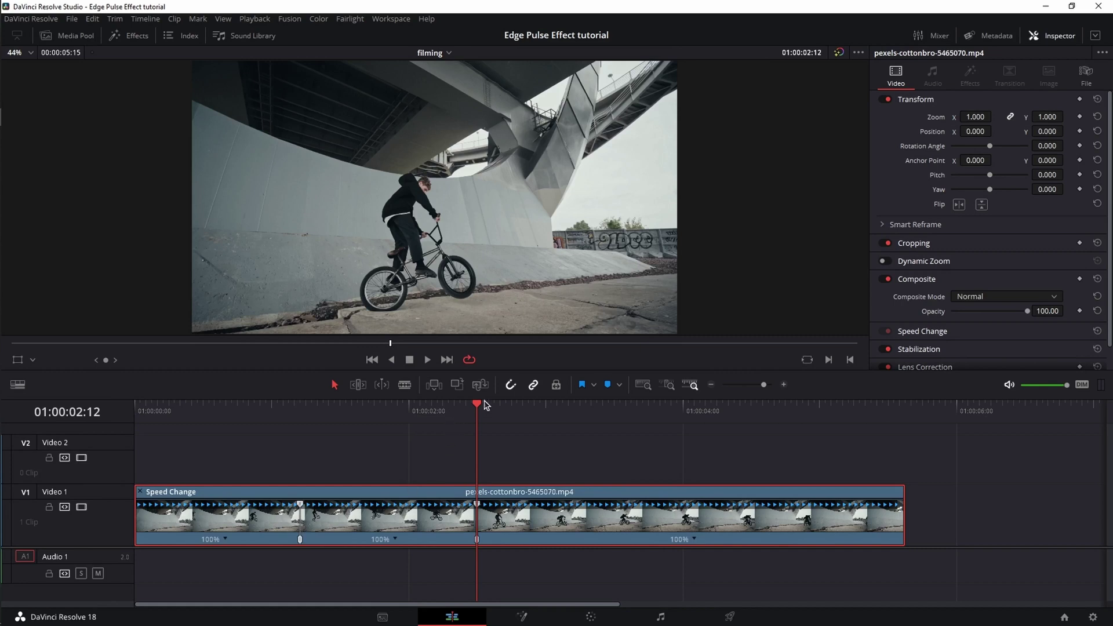
drag(477, 405, 186, 406)
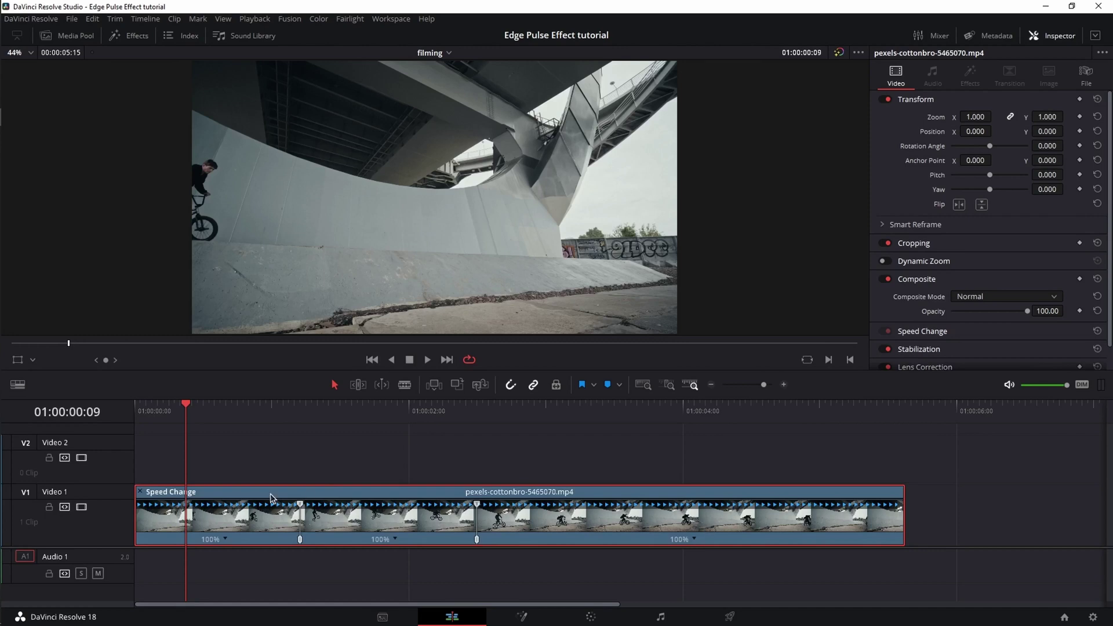
Step: Set the first and last speed segments to 200% with Change Speed
click(226, 541)
mouse_move(268, 529)
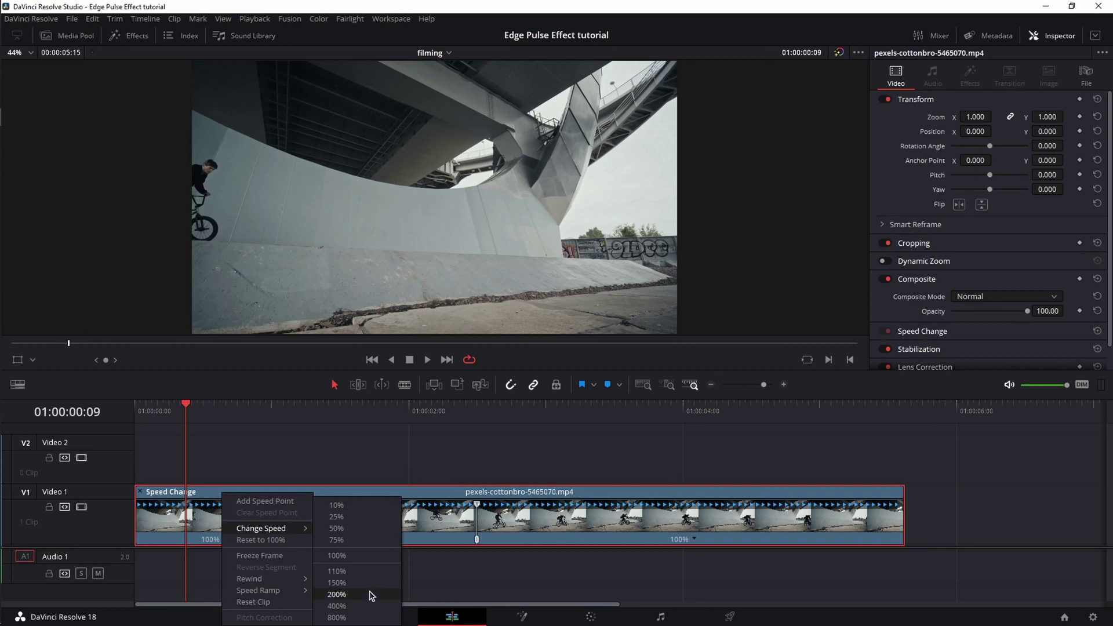
click(340, 595)
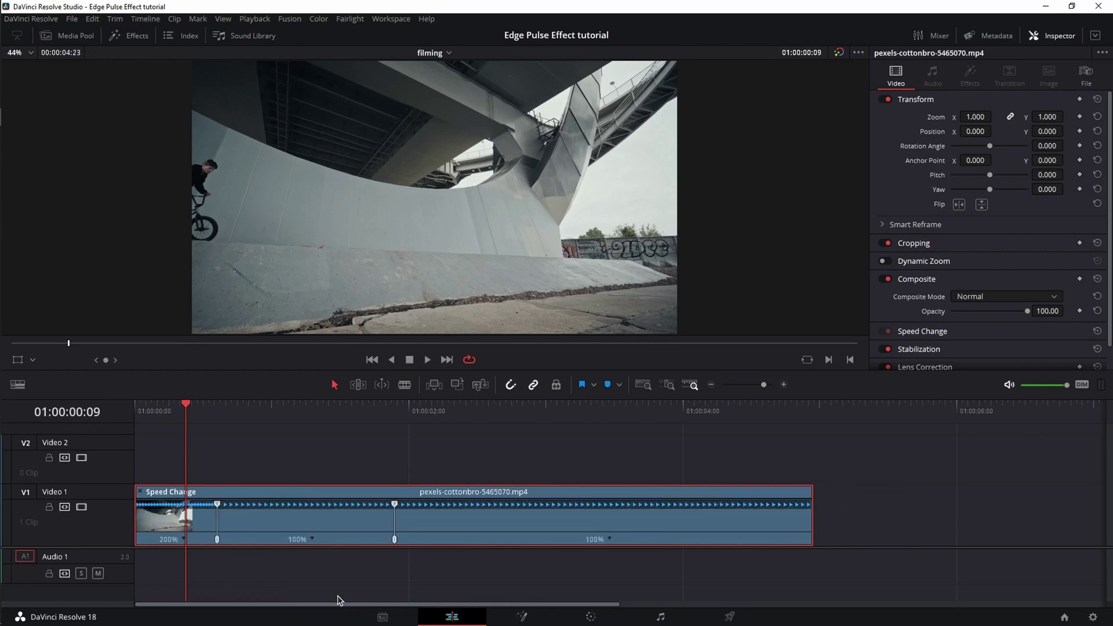
click(609, 540)
mouse_move(649, 525)
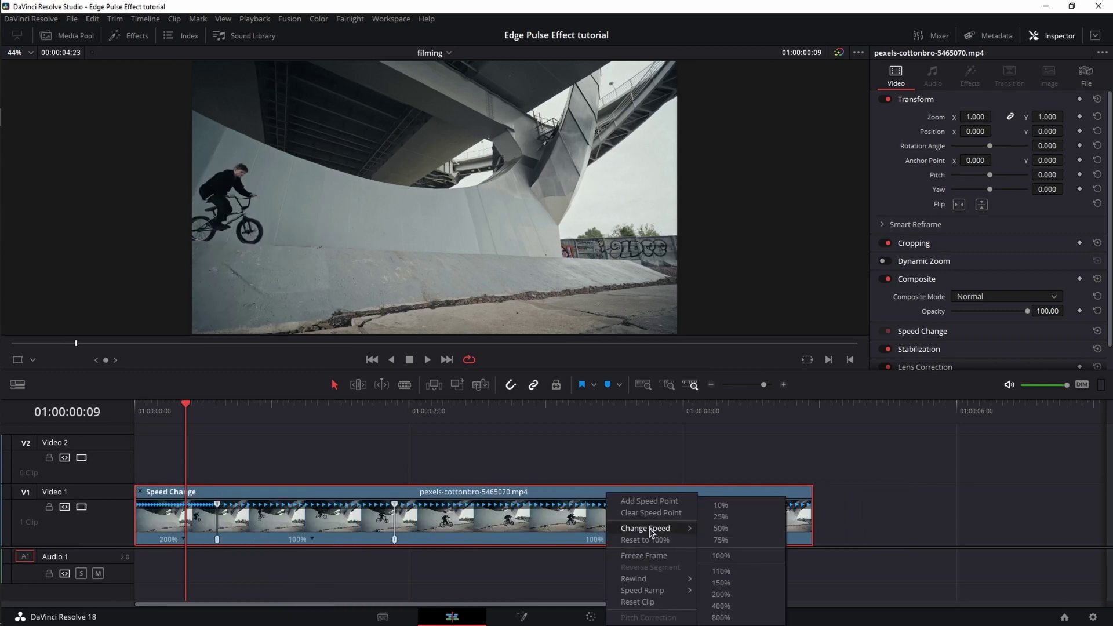
click(734, 597)
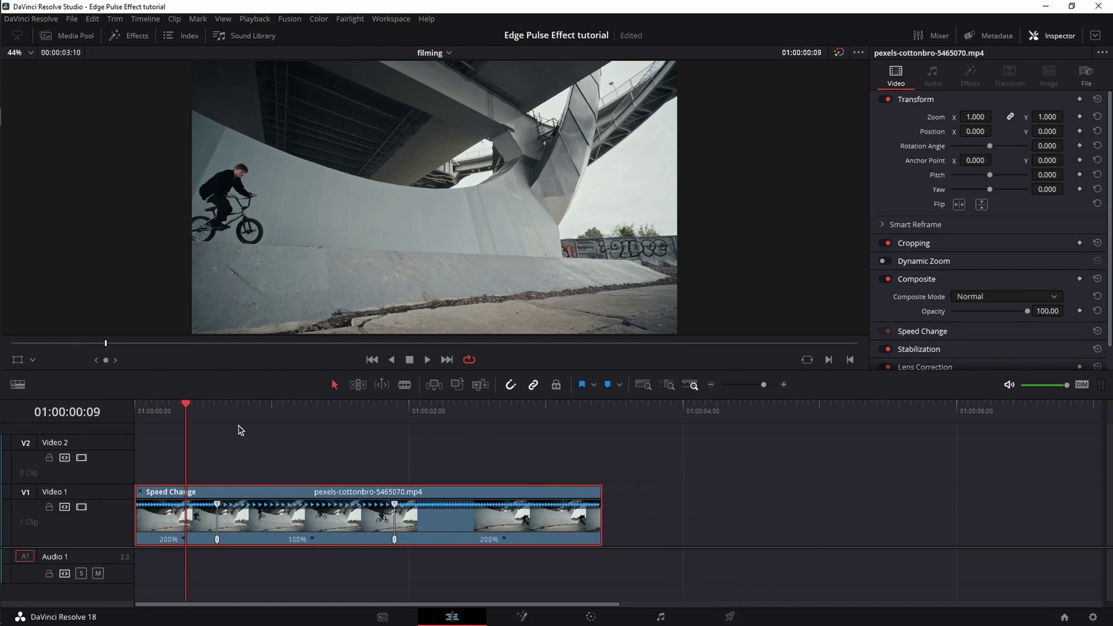
Step: Slow the middle segment to 50% and play back the retimed clip from the start
drag(277, 416, 294, 415)
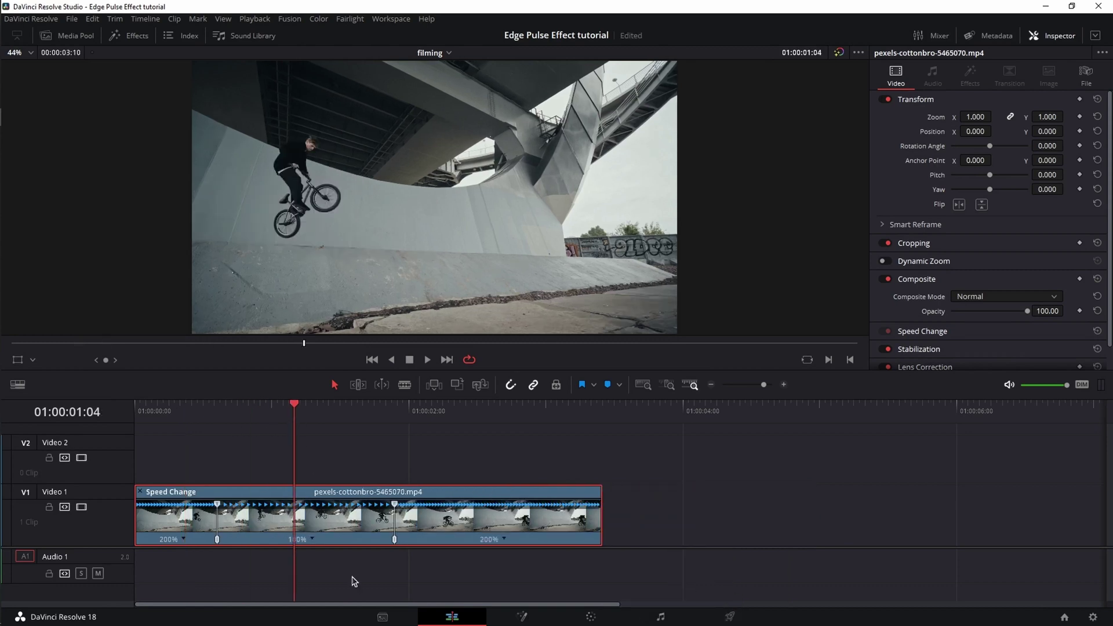
click(313, 539)
mouse_move(348, 532)
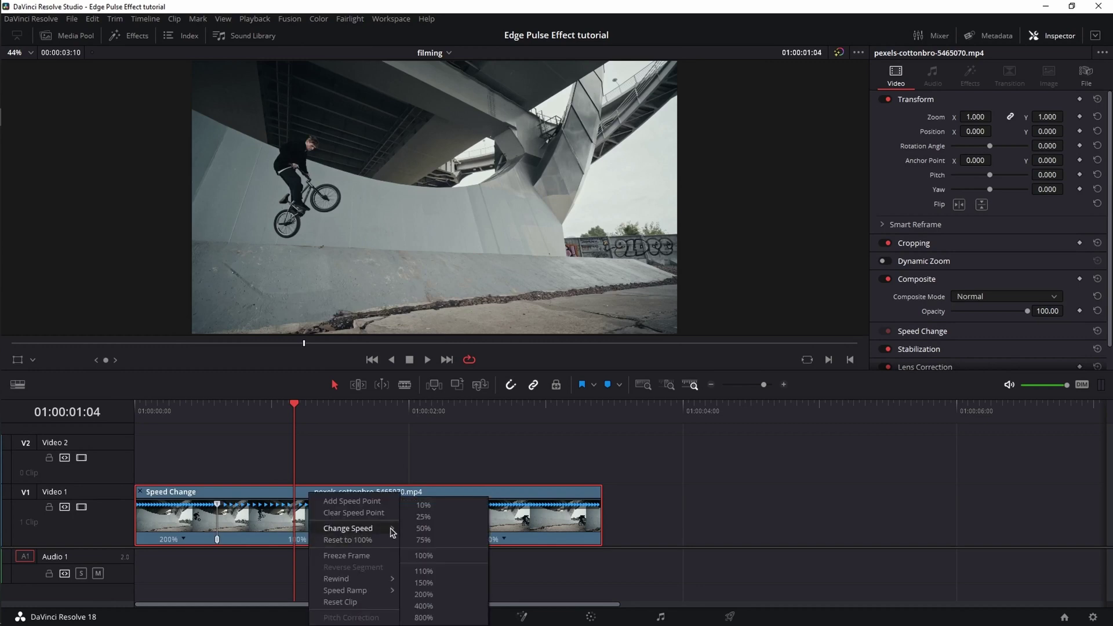
click(424, 528)
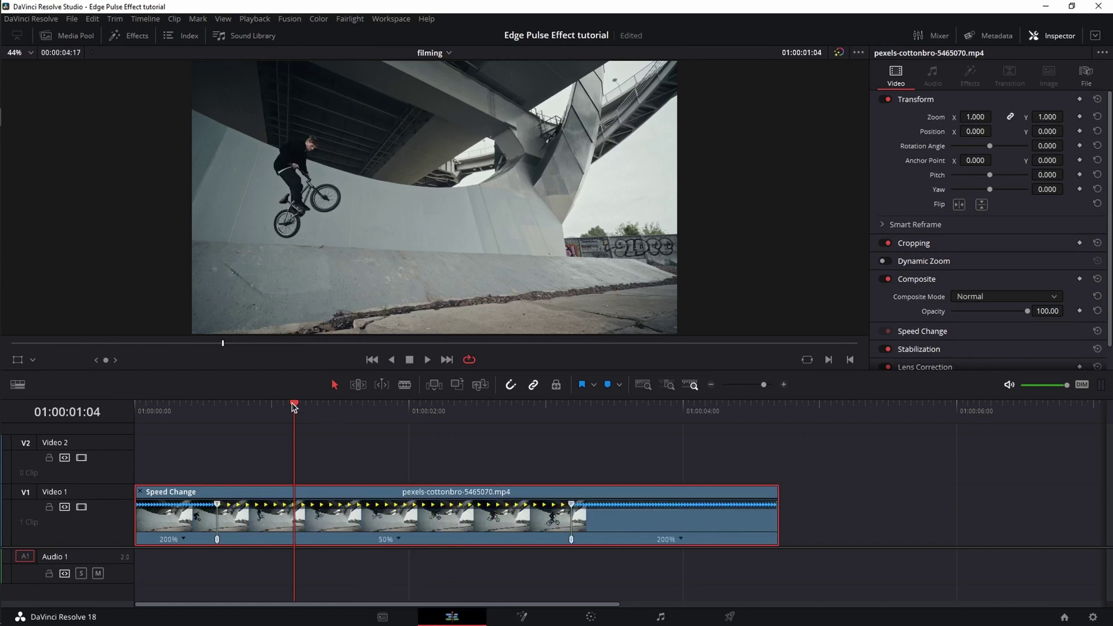
drag(294, 405, 129, 407)
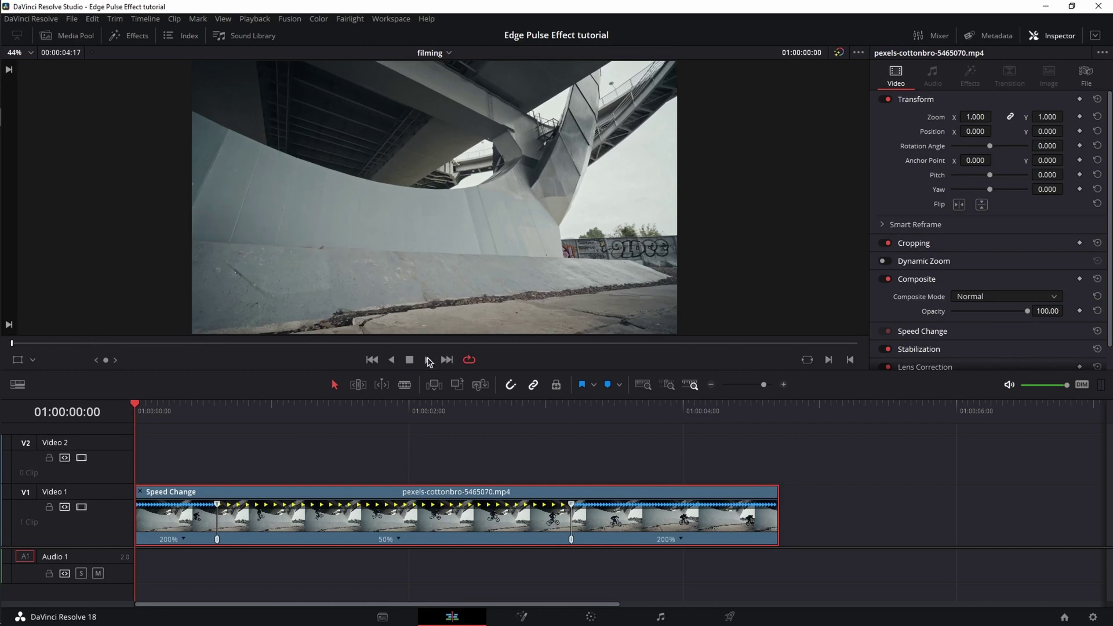
click(428, 360)
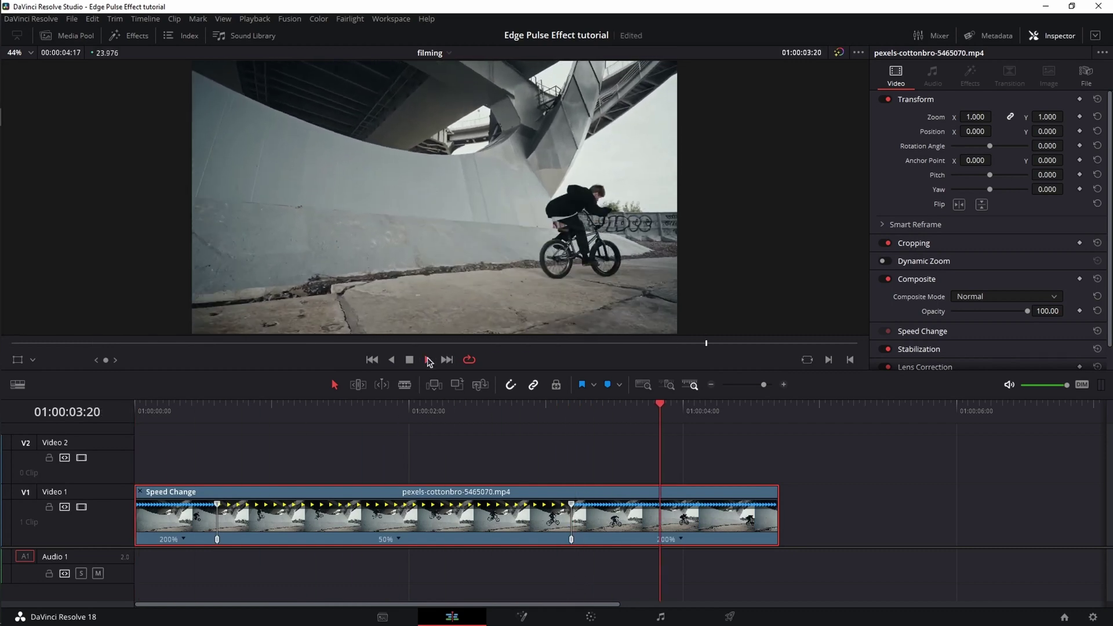
click(410, 360)
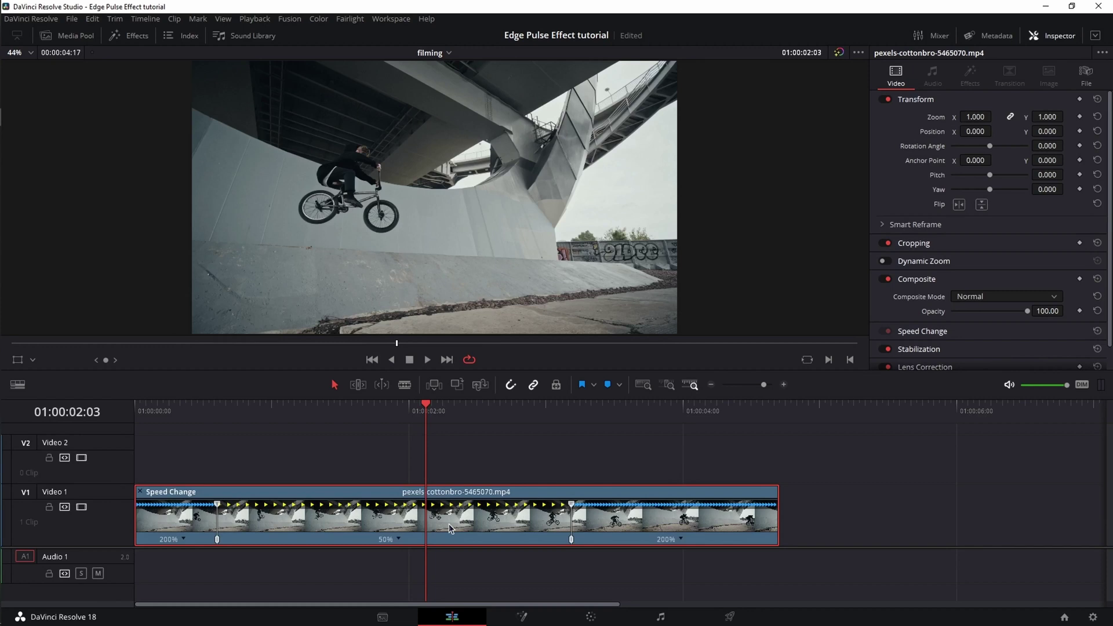
Step: Alt-drag a copy of the clip onto Video 2 and show retime controls on both clips
drag(449, 523, 448, 458)
drag(767, 482, 597, 565)
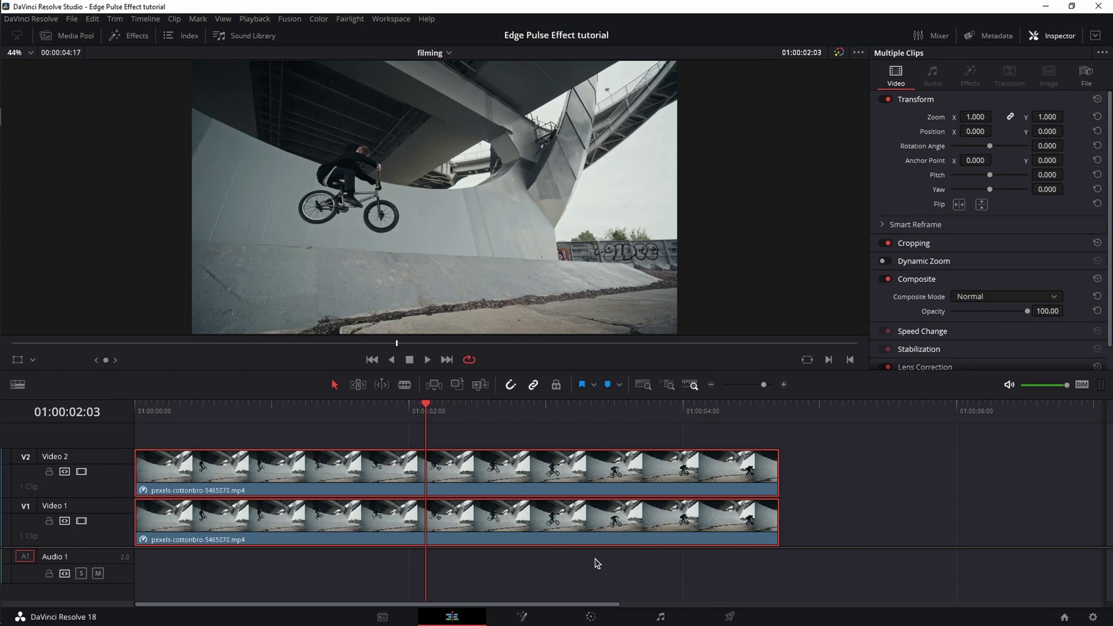
key(ctrl+r)
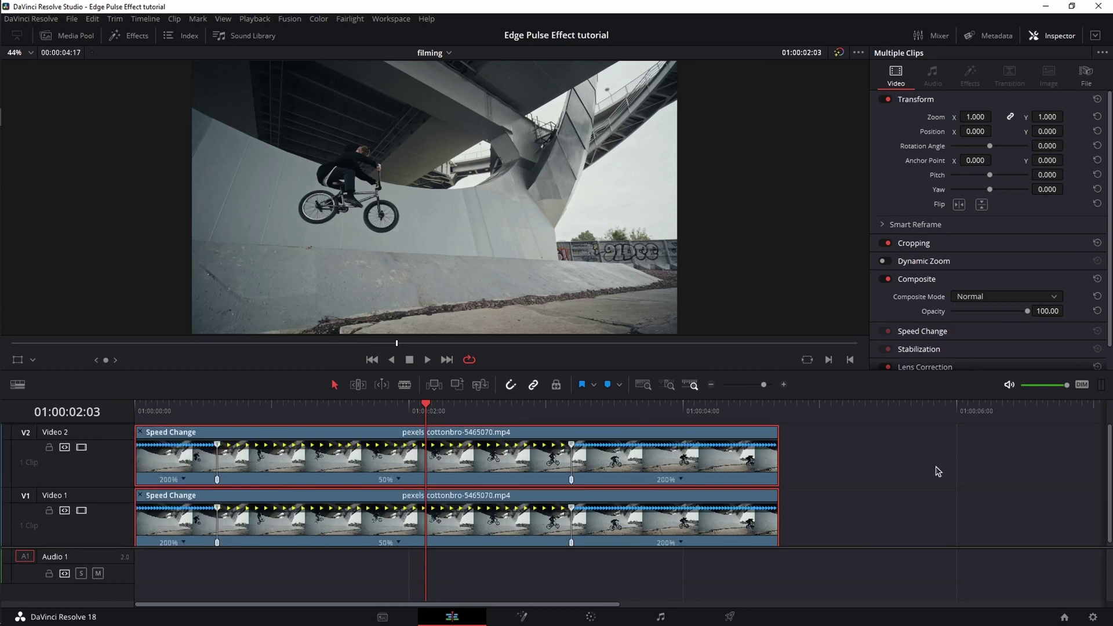
Step: Trim the Video 2 copy's start and end to the two speed points
click(651, 457)
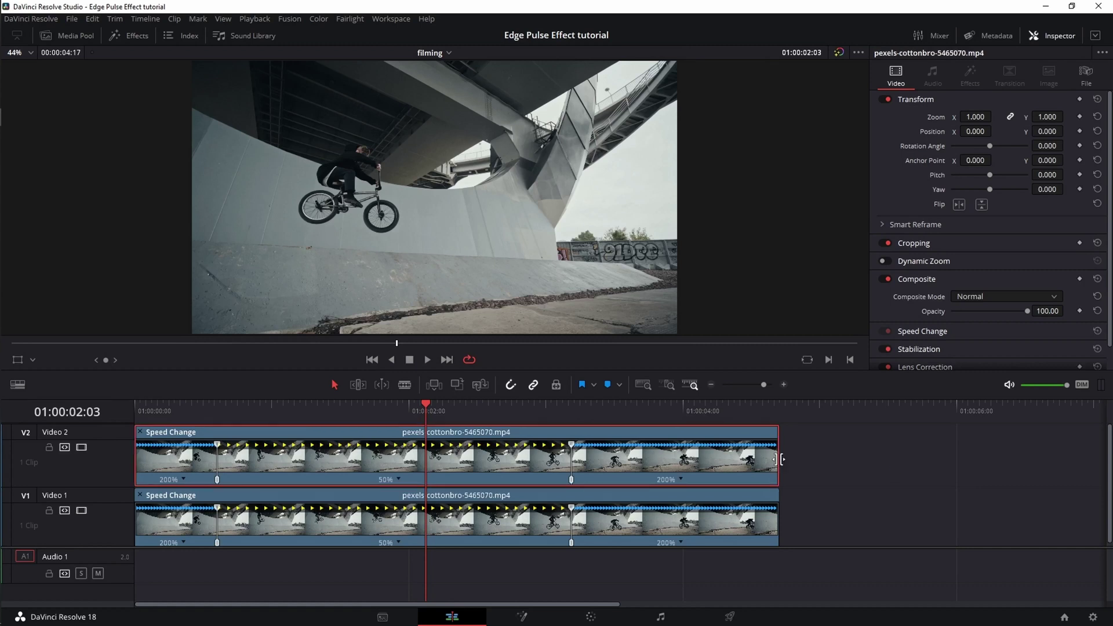
drag(780, 460, 574, 458)
drag(136, 458, 222, 454)
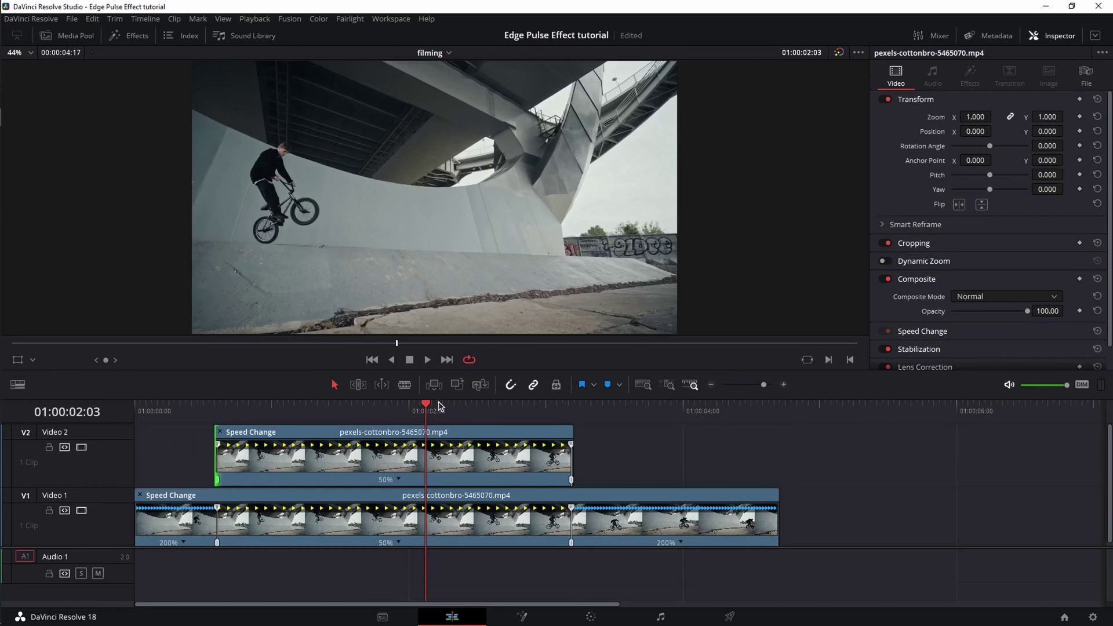
drag(425, 405, 166, 413)
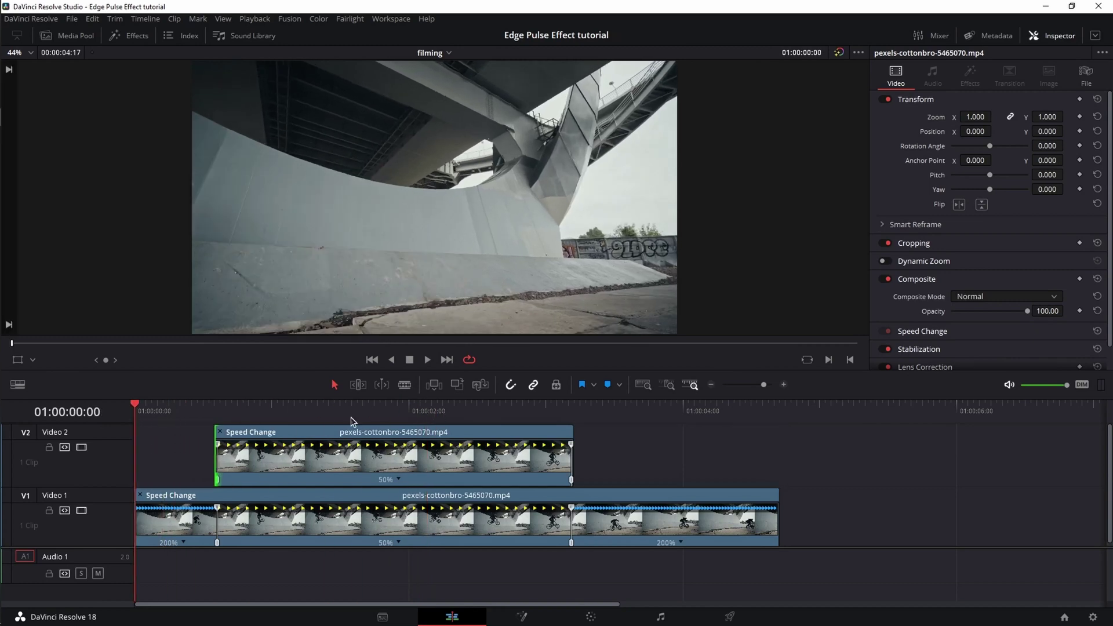
Step: Apply the Edge Detect effect to the Video 2 copy from the effects library
click(131, 38)
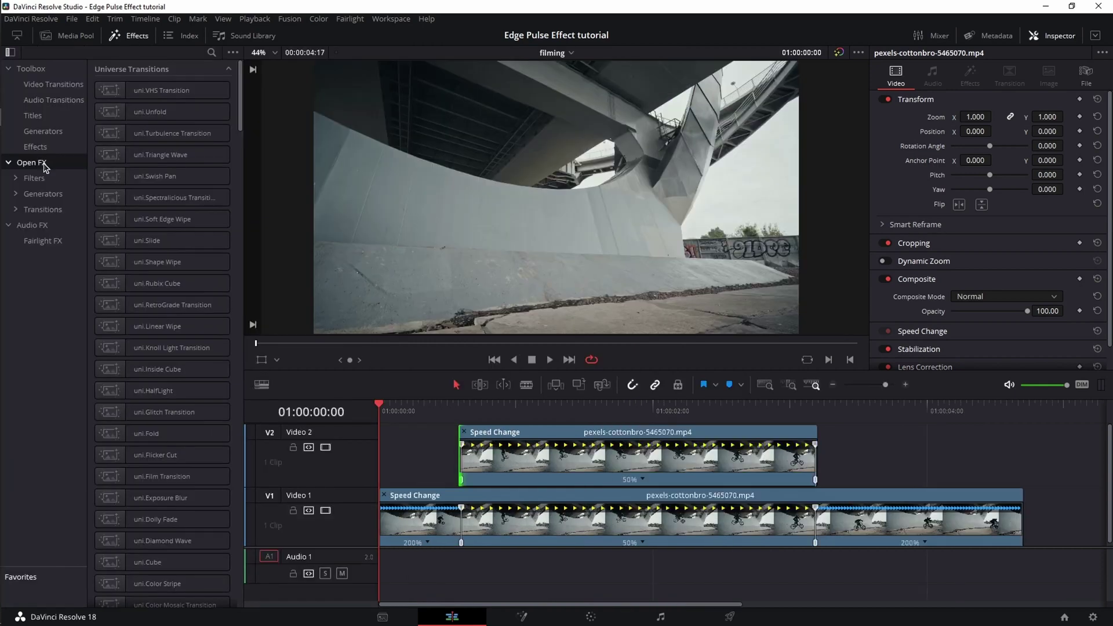
click(212, 52)
text(edge)
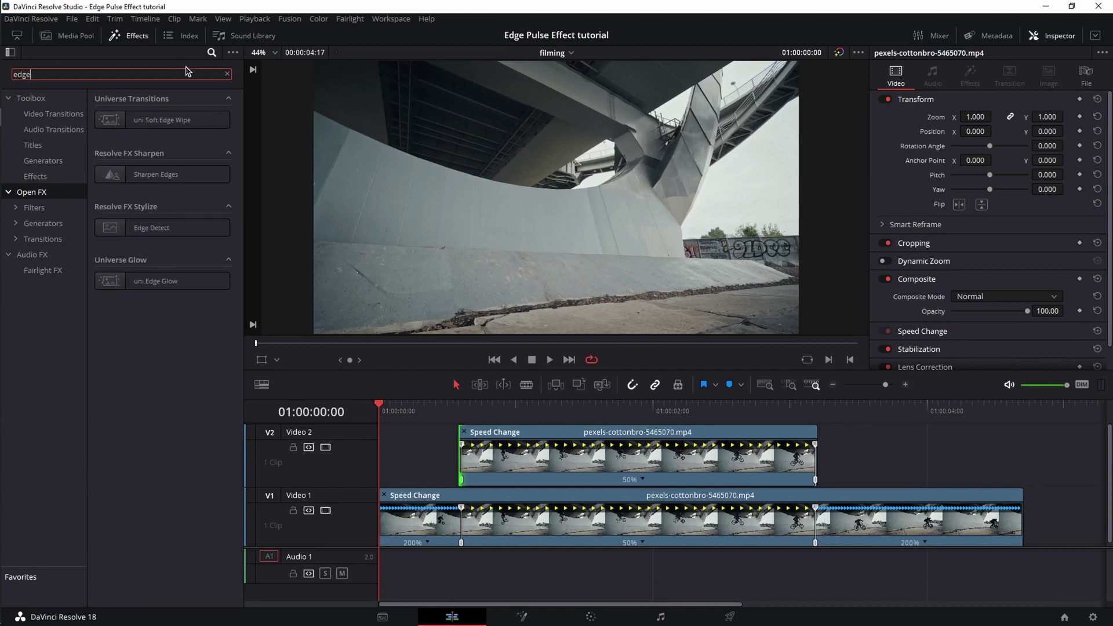
drag(152, 228, 643, 460)
click(596, 406)
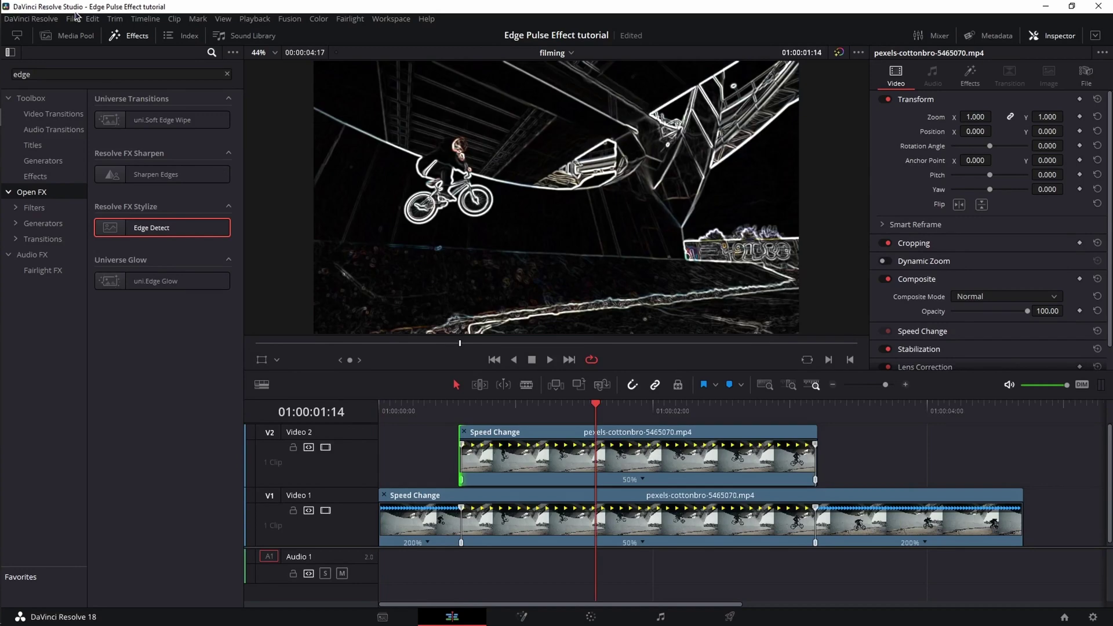
click(137, 36)
Step: Set the Video 2 clip's Composite Mode to Add
click(349, 465)
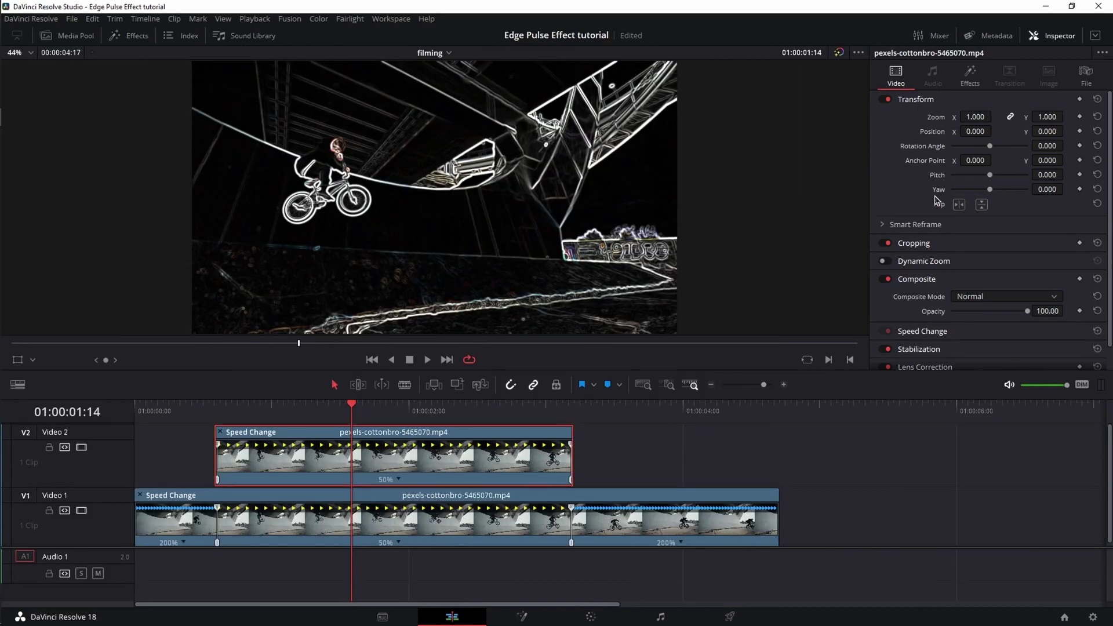
click(993, 300)
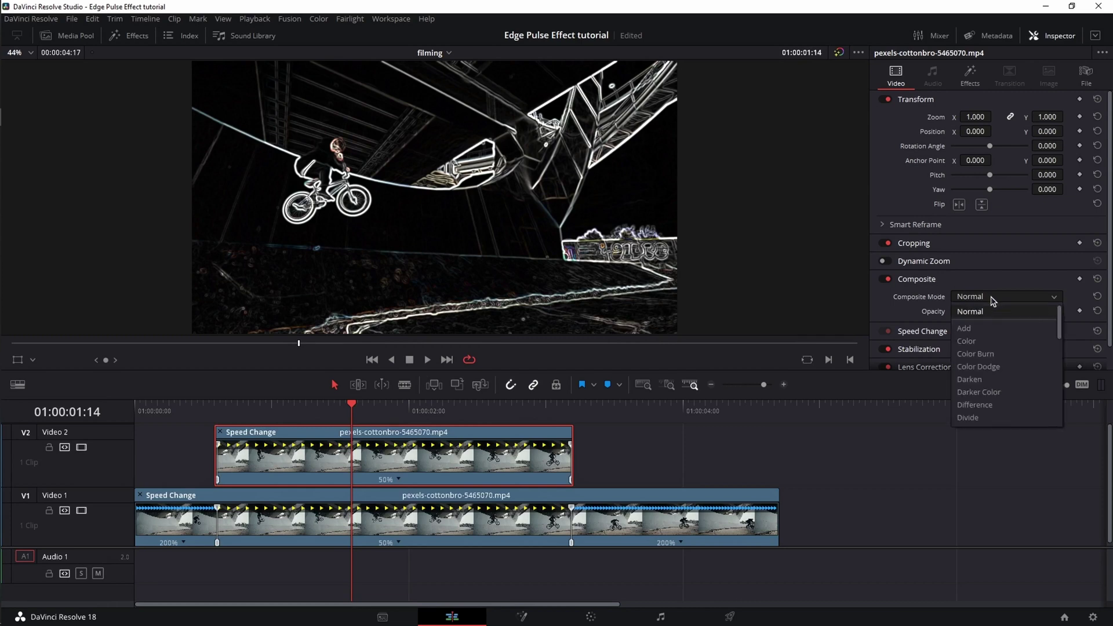
click(984, 324)
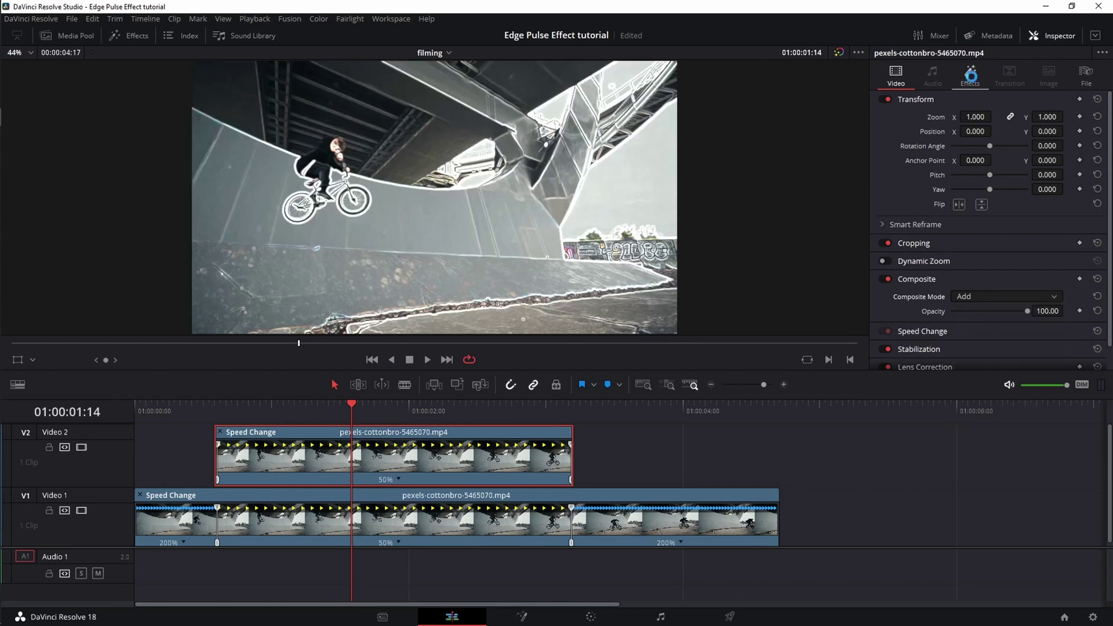
click(972, 81)
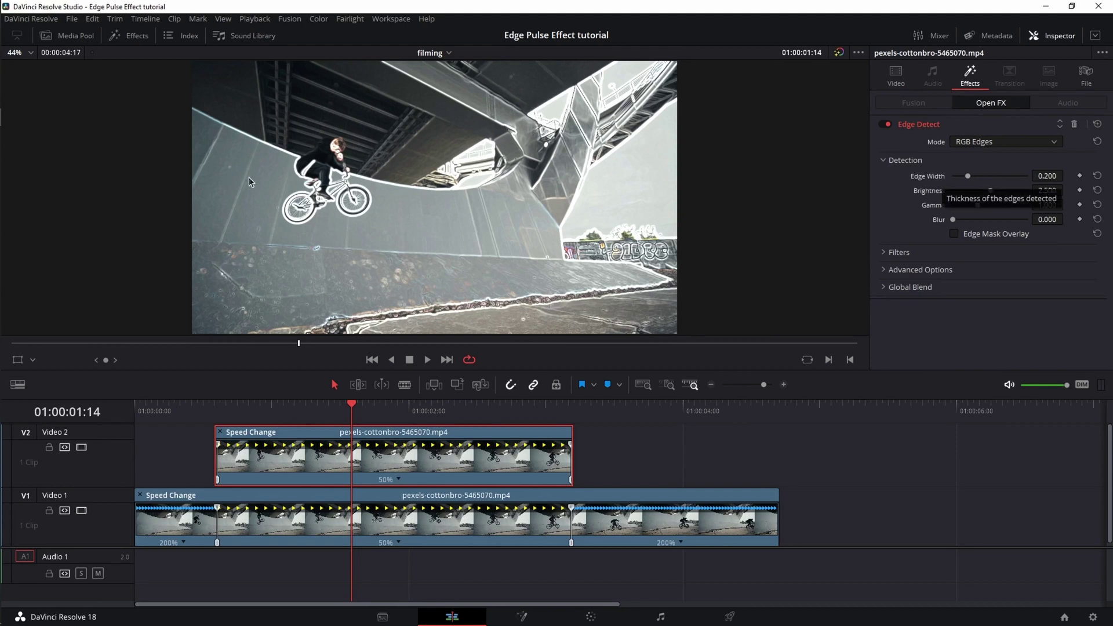
Step: Try Grayscale Edges in Edge Detect, then switch back to RGB Edges
scroll(342, 161, up, 5)
scroll(293, 155, up, 1)
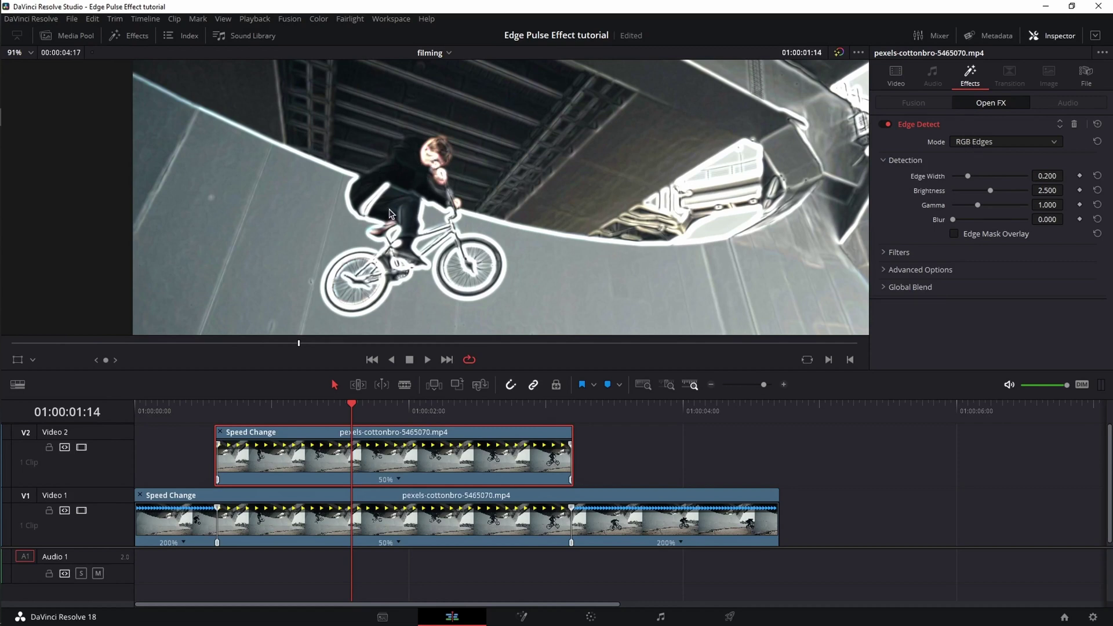
click(1006, 142)
click(994, 178)
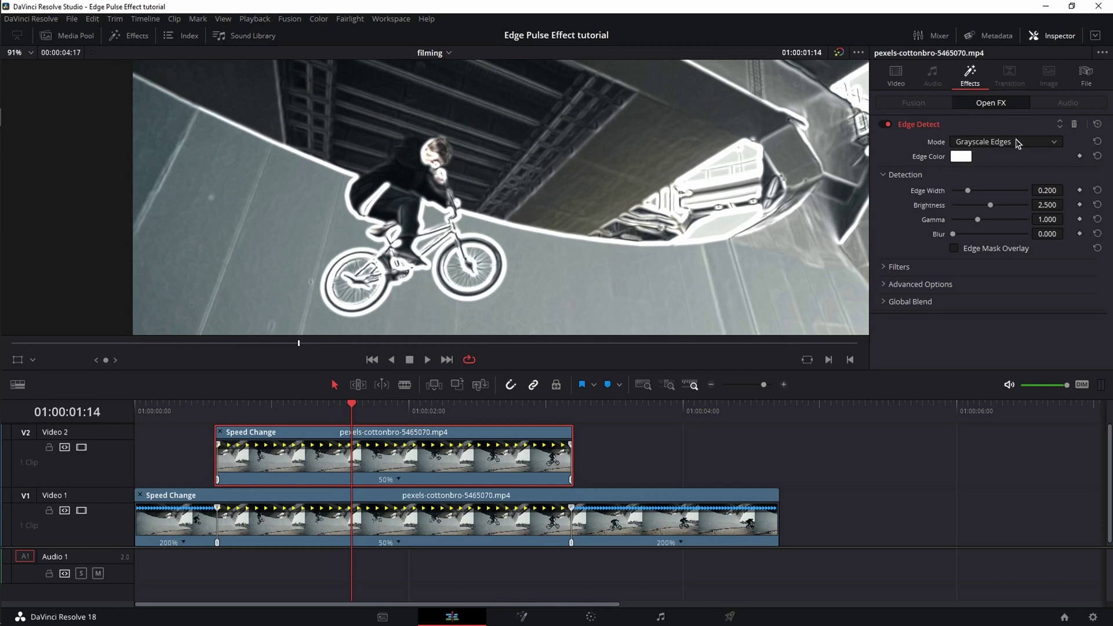
click(962, 156)
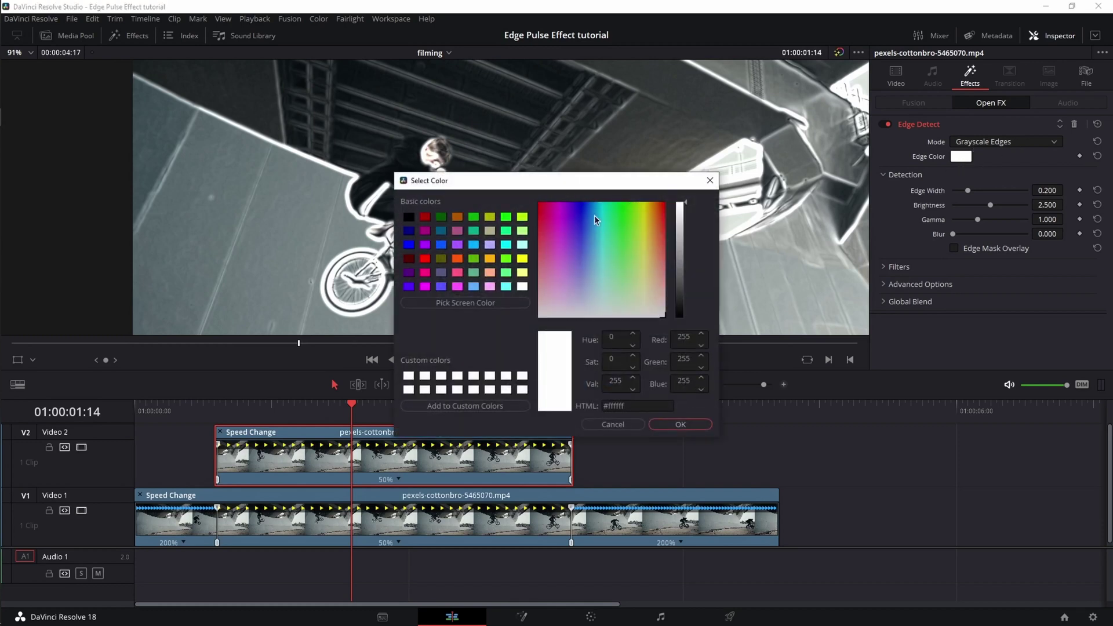
key(Escape)
click(1006, 142)
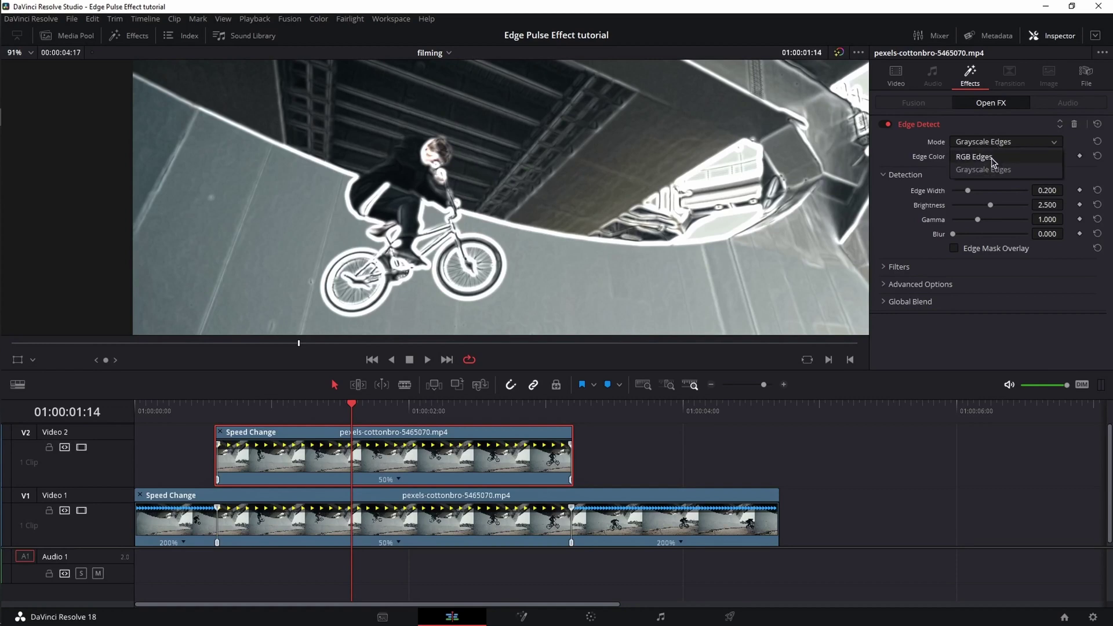
click(980, 156)
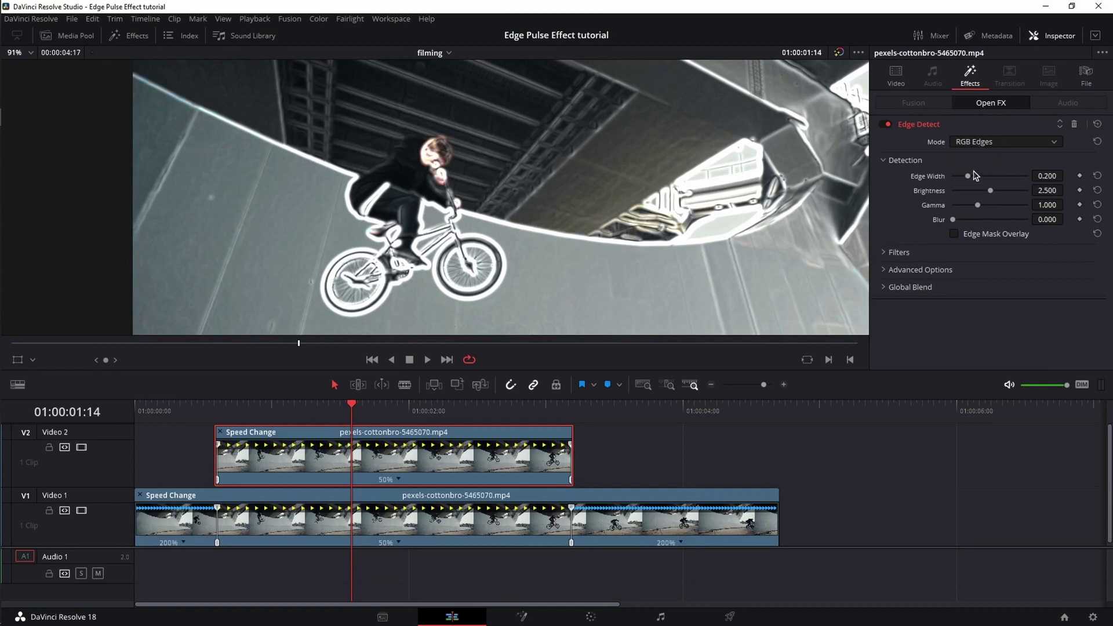
Step: Test thicker edges and higher Gamma, revert them, and inspect the Filters and Advanced Options
drag(968, 175, 1041, 190)
drag(979, 205, 961, 220)
key(Left)
key(Left)
key(Left)
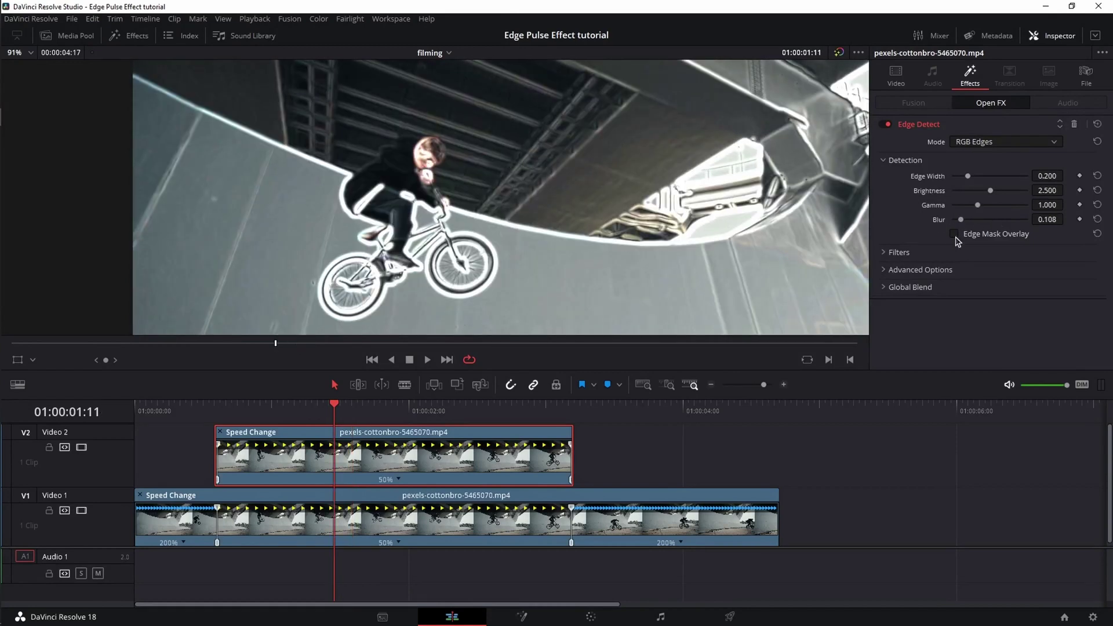
click(954, 235)
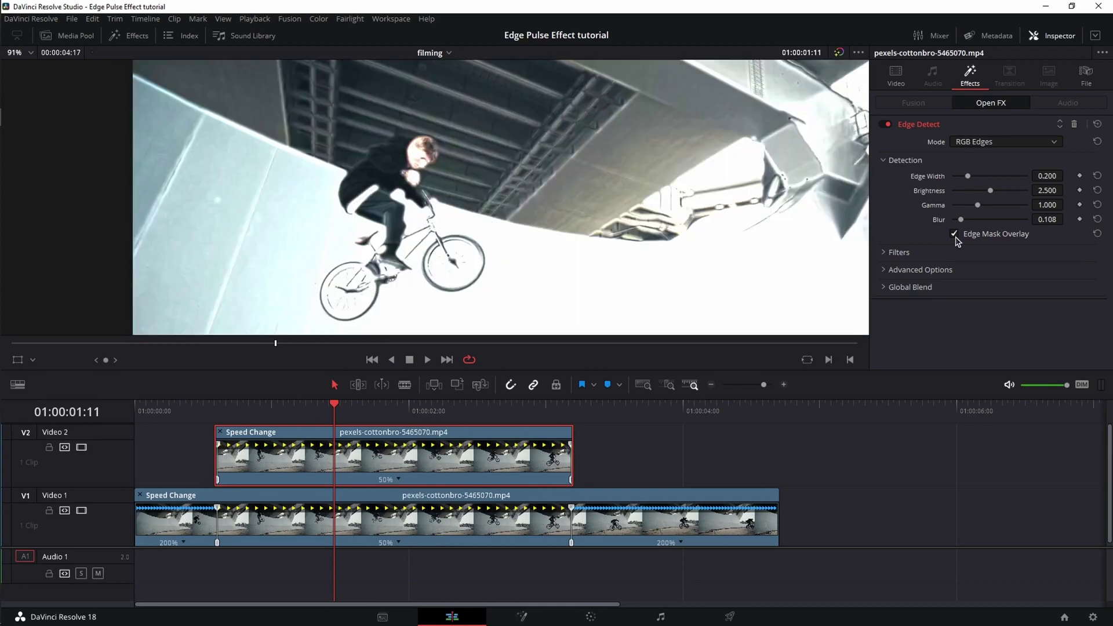
click(899, 253)
click(921, 301)
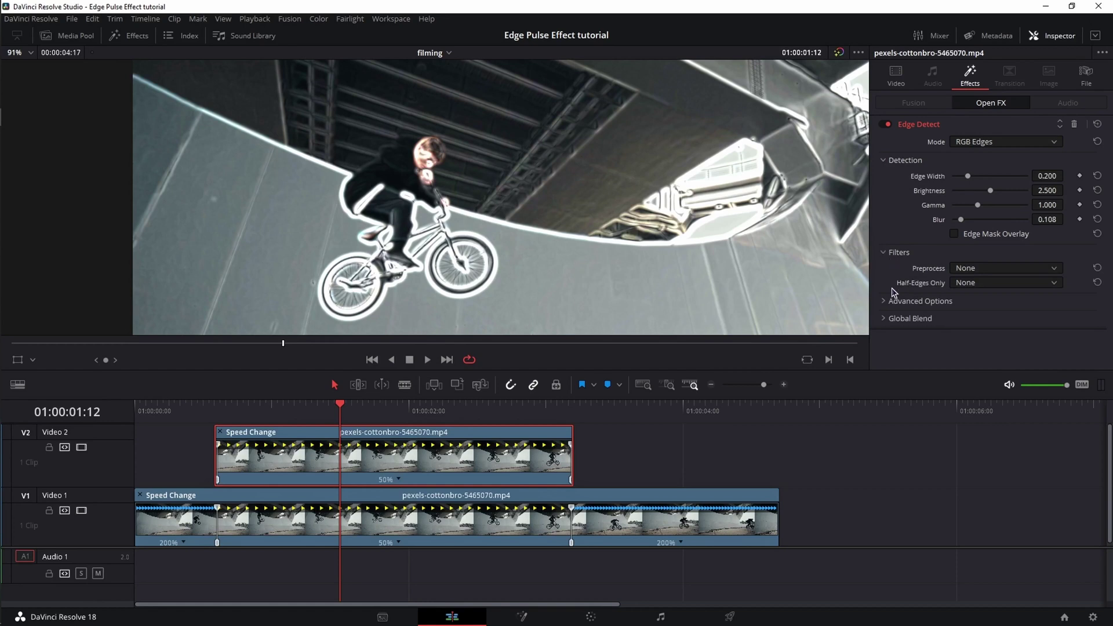
scroll(966, 312, down, 1)
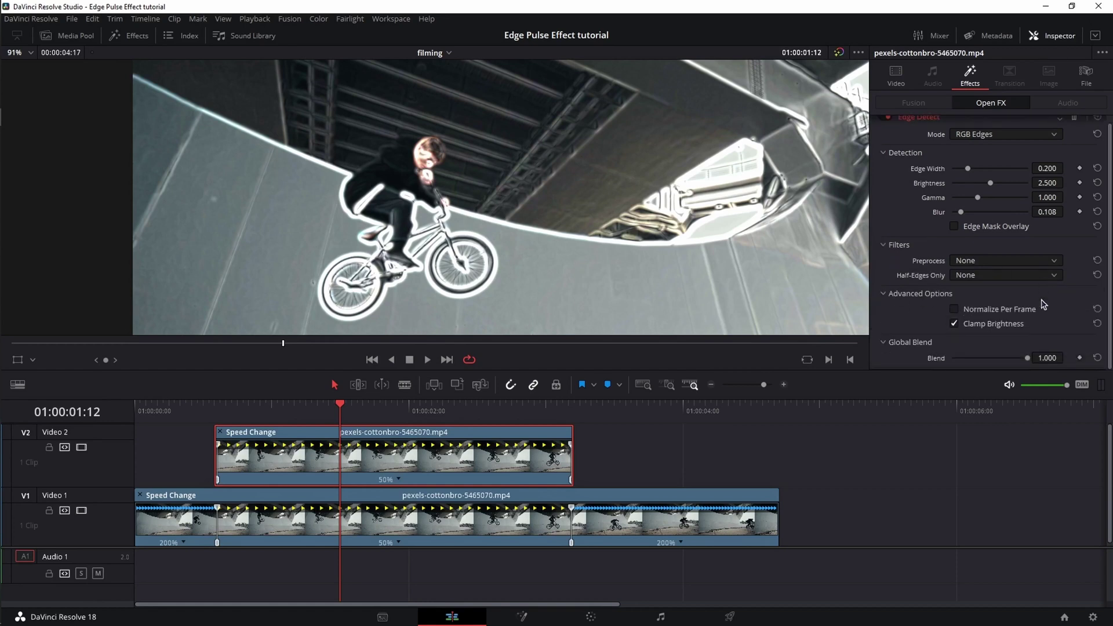
click(980, 293)
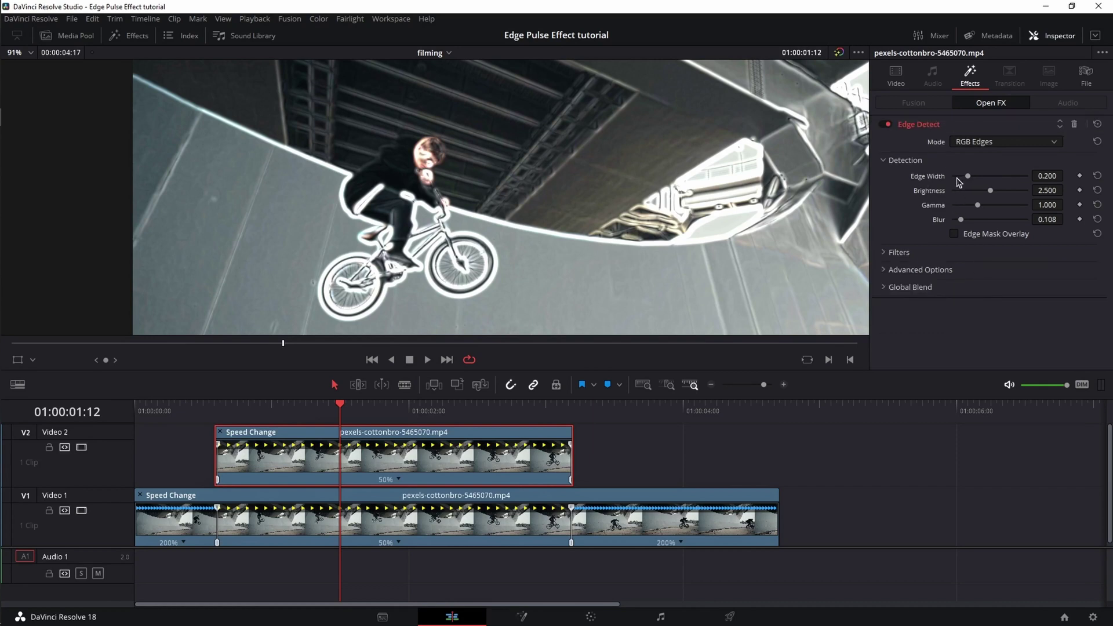
Step: Near the clip start, raise Edge Detect Gamma to 1.768 to soften the outline
click(399, 406)
drag(399, 406, 225, 407)
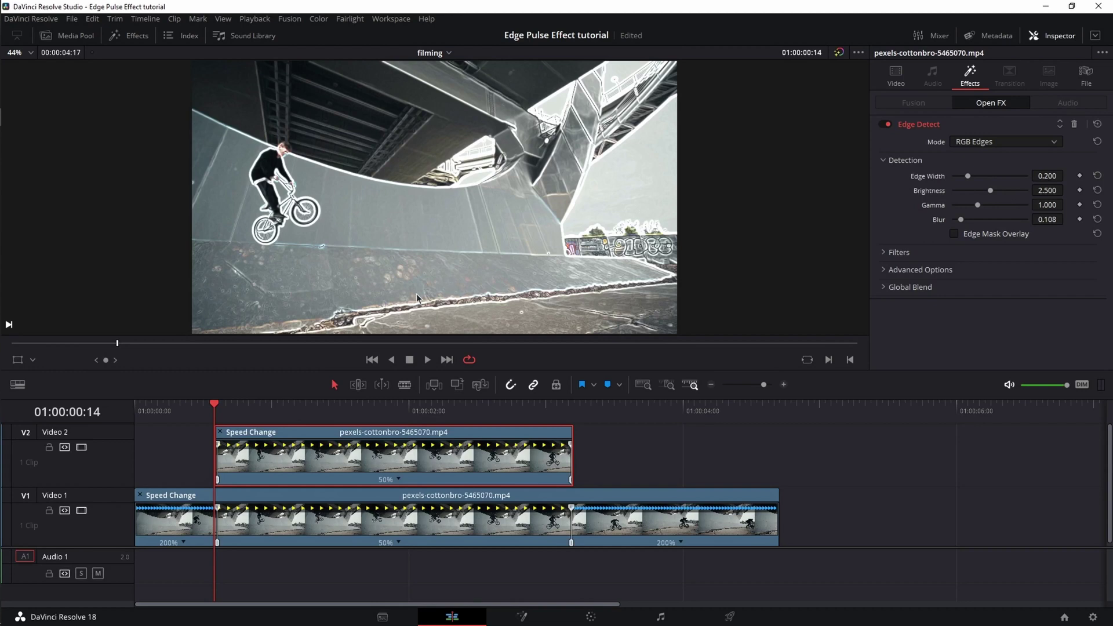
click(1016, 206)
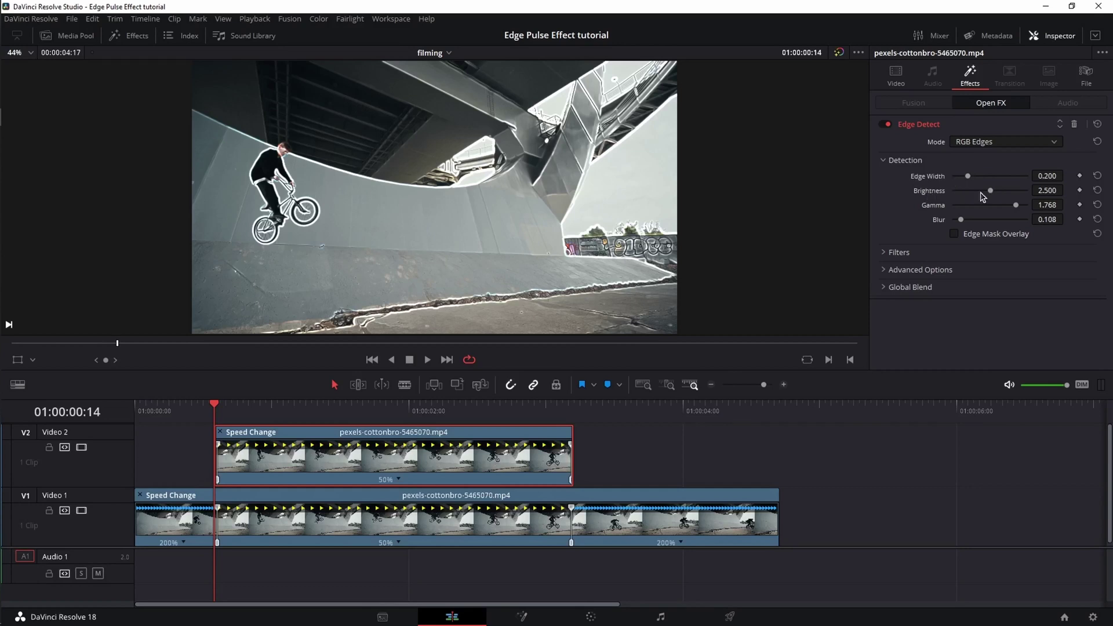
Step: Keyframe Edge Width and Brightness at 0 at the clip start, then widen the edges a frame later
drag(990, 191, 928, 183)
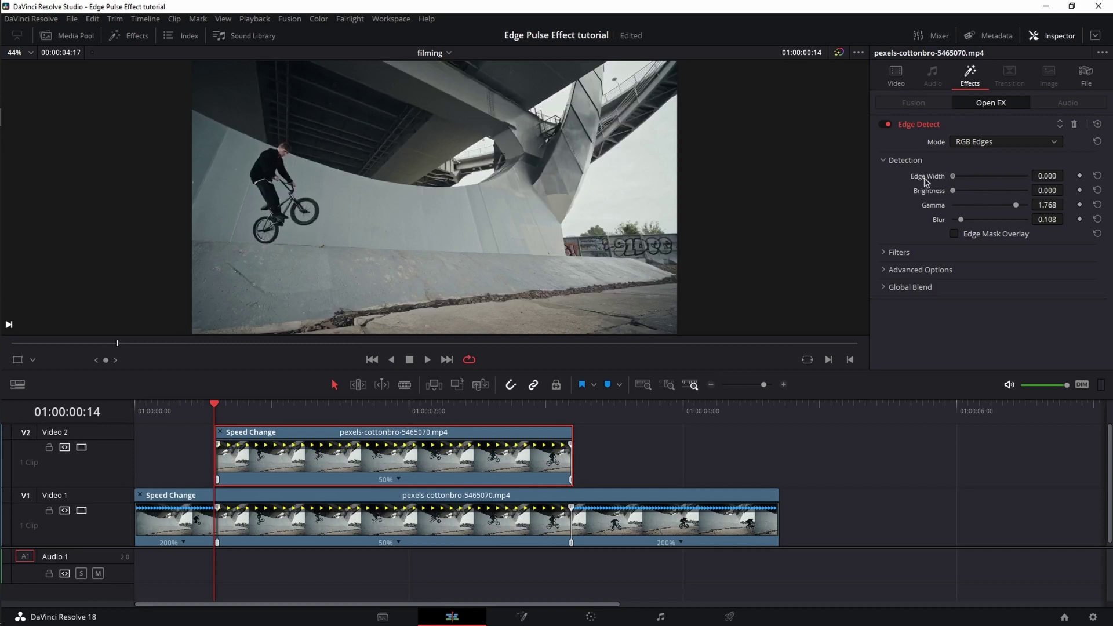
click(1080, 175)
click(1080, 190)
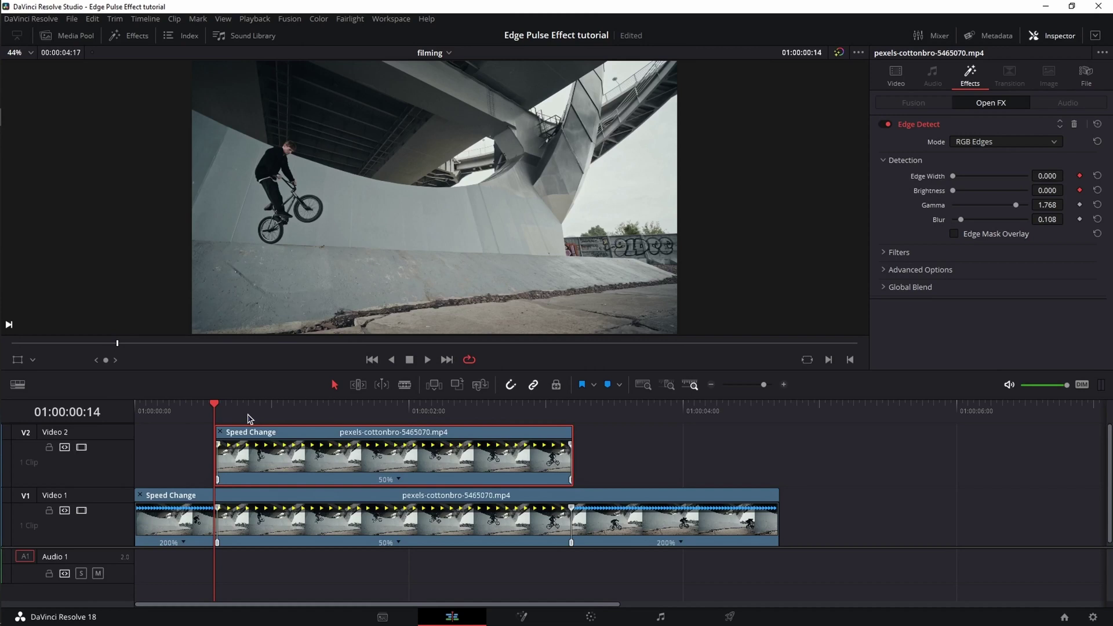
key(Right)
key(Right)
key(Right)
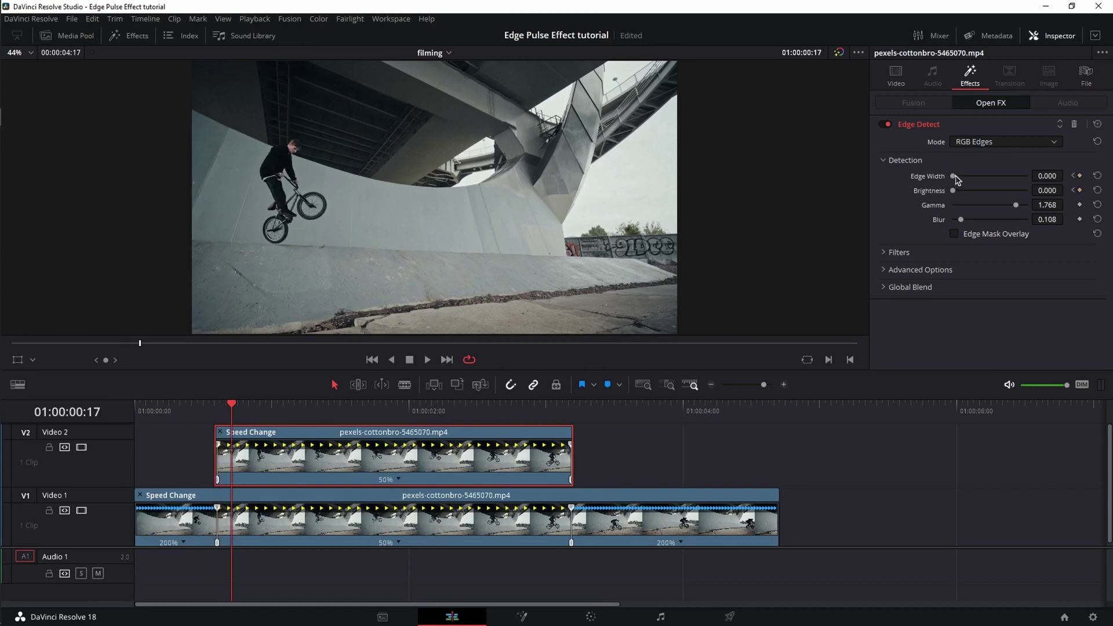
drag(956, 177, 975, 193)
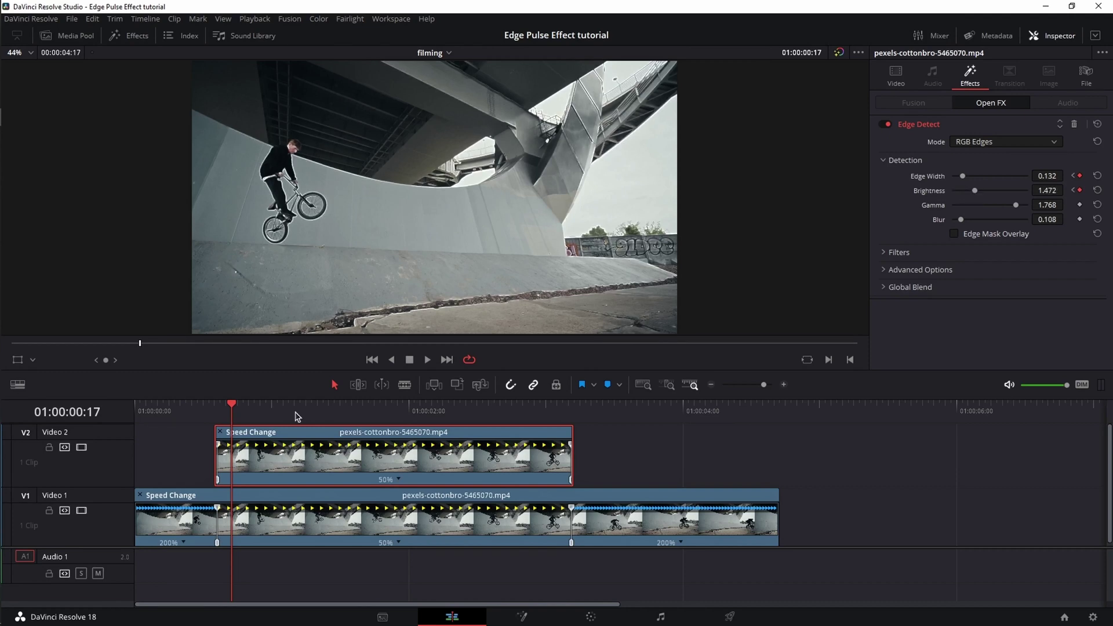
Step: Keyframe brighter, wider edges over the next frames, then dim them at 01:00:01:08
key(Right)
key(Right)
key(Right)
key(Right)
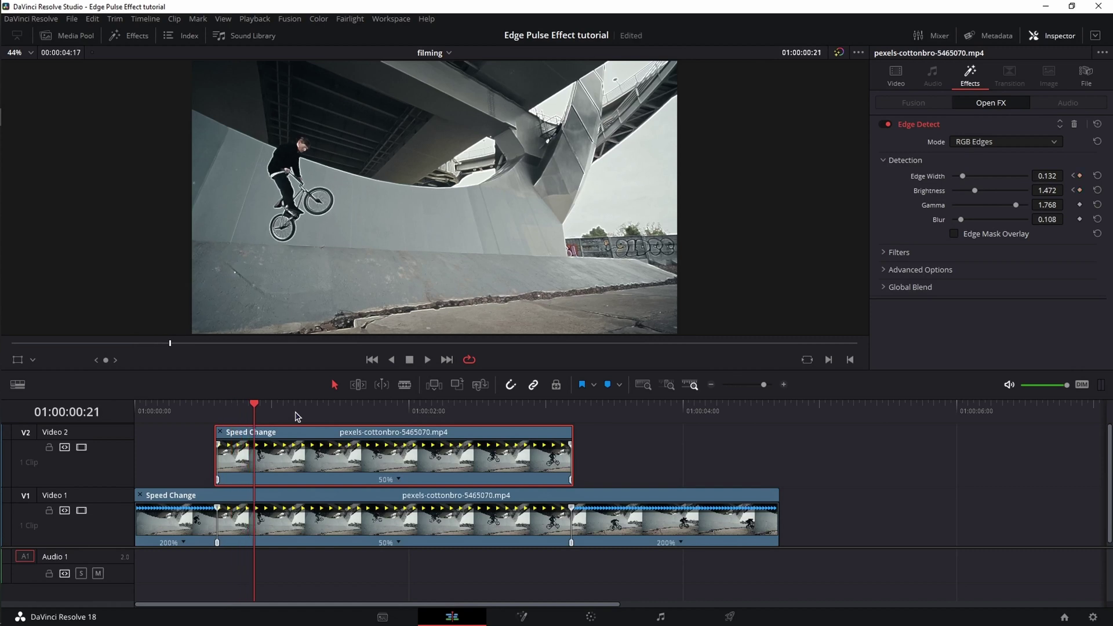
drag(975, 191, 996, 193)
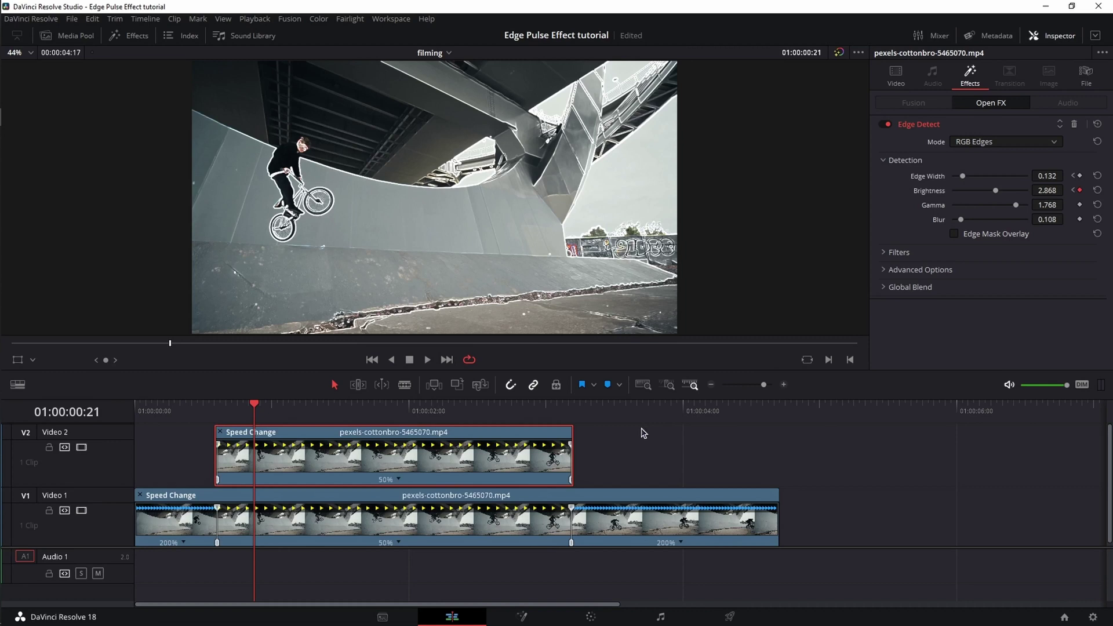
key(Right)
key(Right)
key(Right)
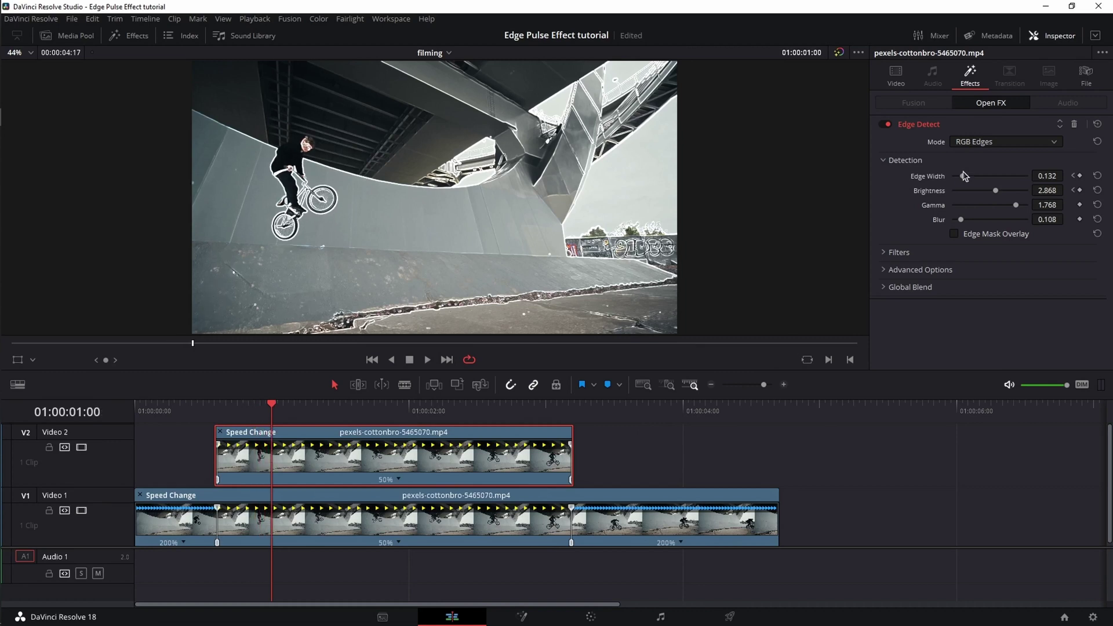
drag(963, 177, 977, 178)
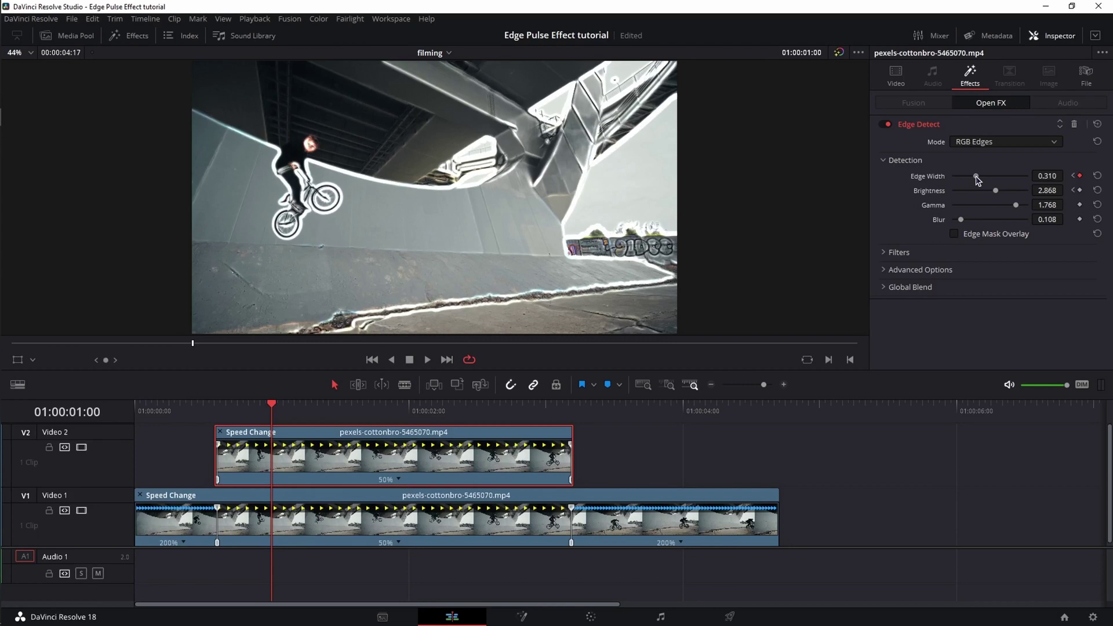
click(318, 409)
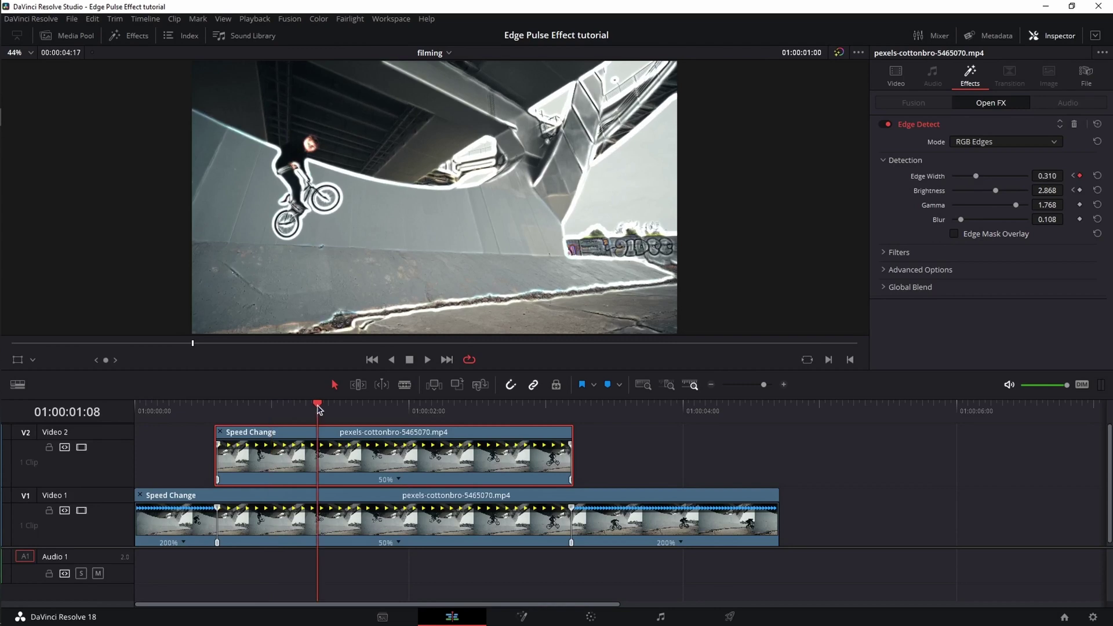
drag(995, 191, 963, 177)
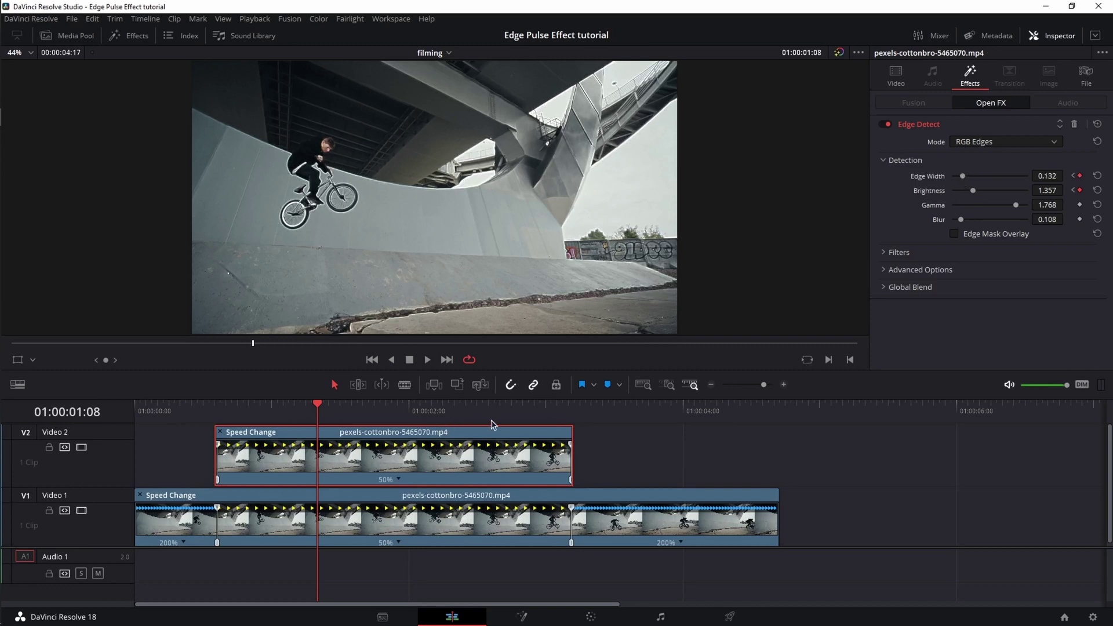
Step: Brighten the edges again, narrow Edge Width to 0.194, and keyframe Width near two seconds
key(Right)
key(Right)
key(Right)
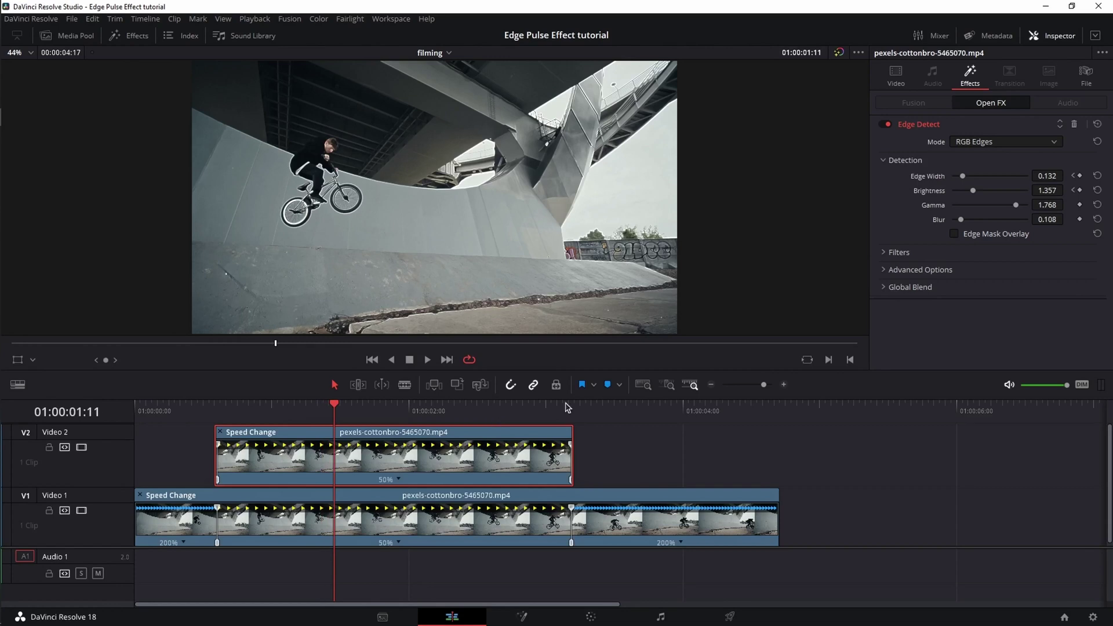
mouse_move(974, 195)
mouse_down()
mouse_move(991, 196)
mouse_move(967, 178)
mouse_move(980, 191)
mouse_up()
key(Right)
key(Right)
key(Right)
key(Right)
key(Right)
key(Right)
key(Right)
key(Right)
key(Right)
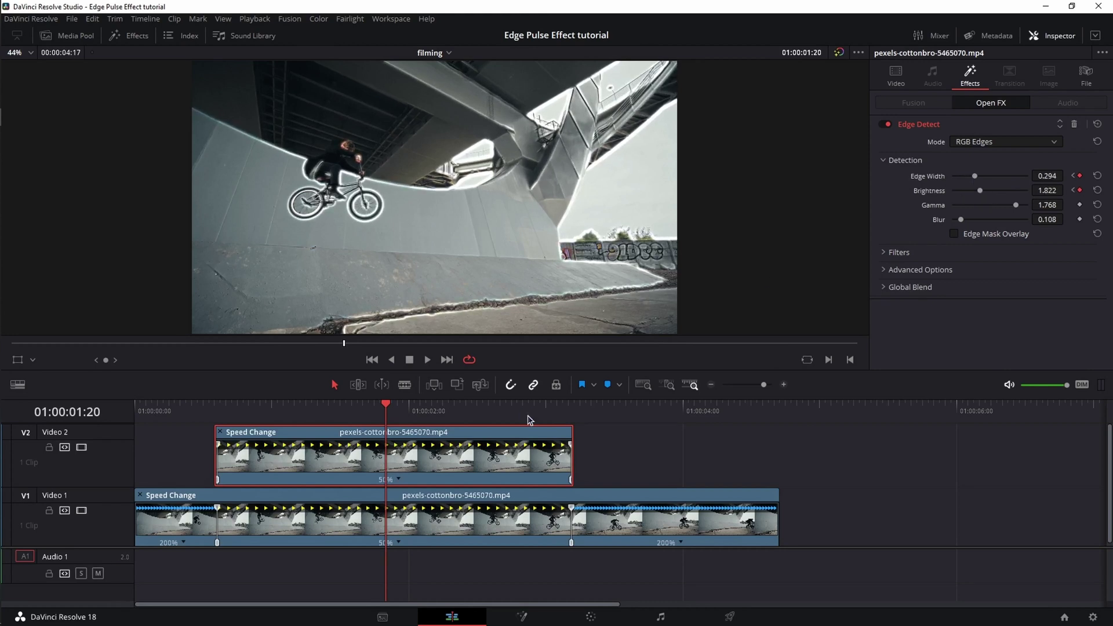
key(Right)
key(Right)
key(Right)
key(Right)
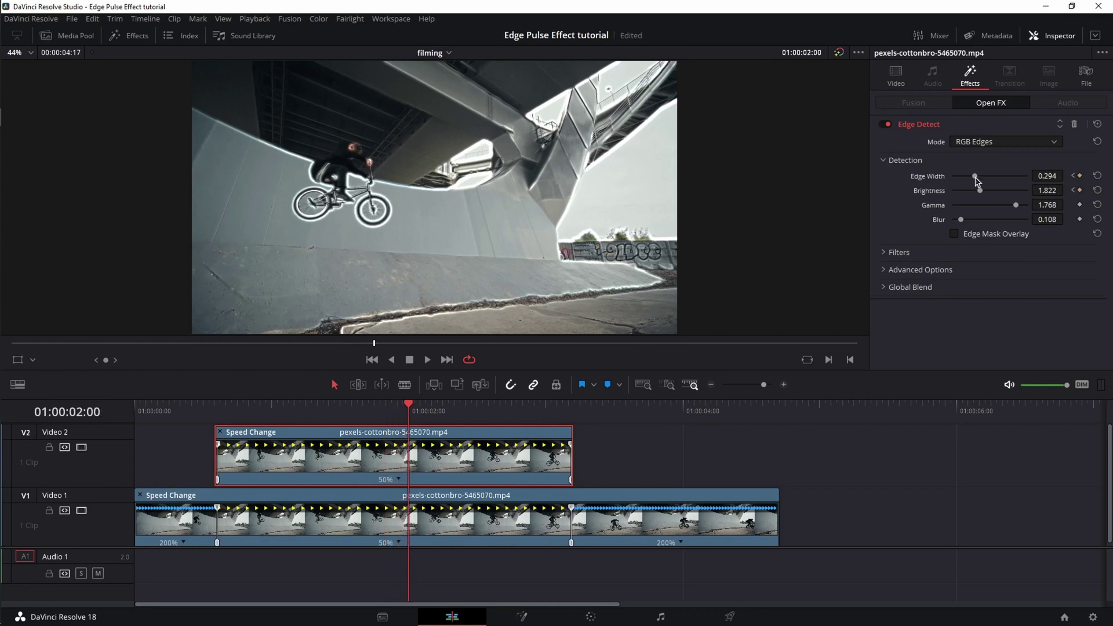
mouse_move(975, 177)
mouse_down()
mouse_move(1002, 196)
mouse_move(984, 193)
mouse_up()
key(Right)
key(Right)
key(Right)
key(Right)
key(Right)
key(Right)
key(Right)
key(Right)
key(Right)
key(Right)
key(Right)
key(Right)
key(Right)
key(Right)
key(Right)
key(Right)
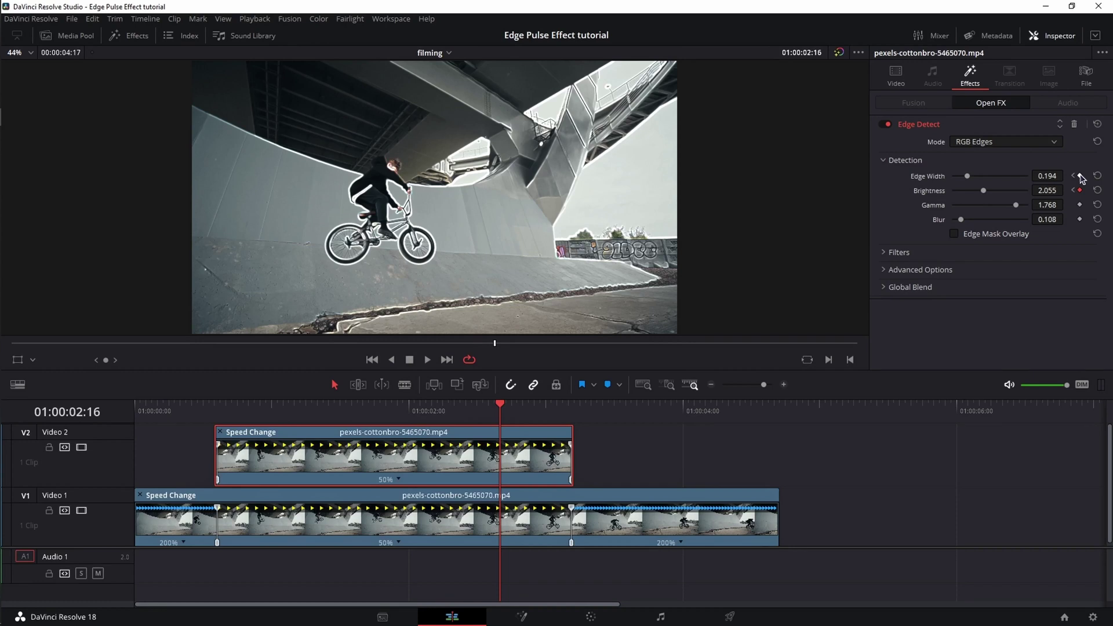
click(1080, 175)
Step: At the end of the V2 clip, keyframe Edge Width and Brightness down to 0
key(Right)
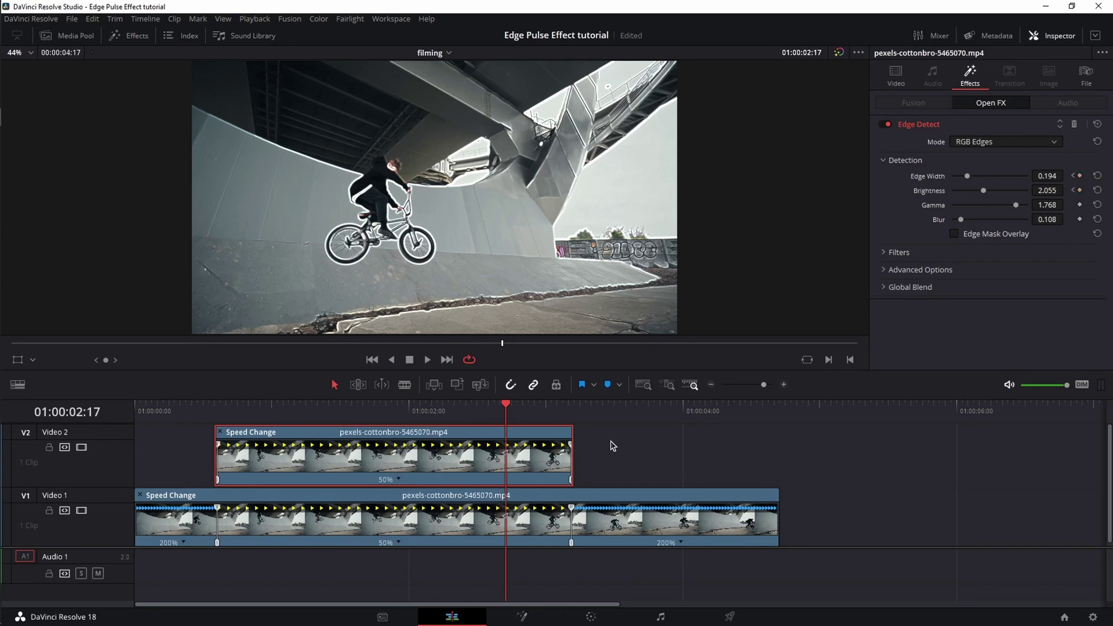
key(Right)
key(Right)
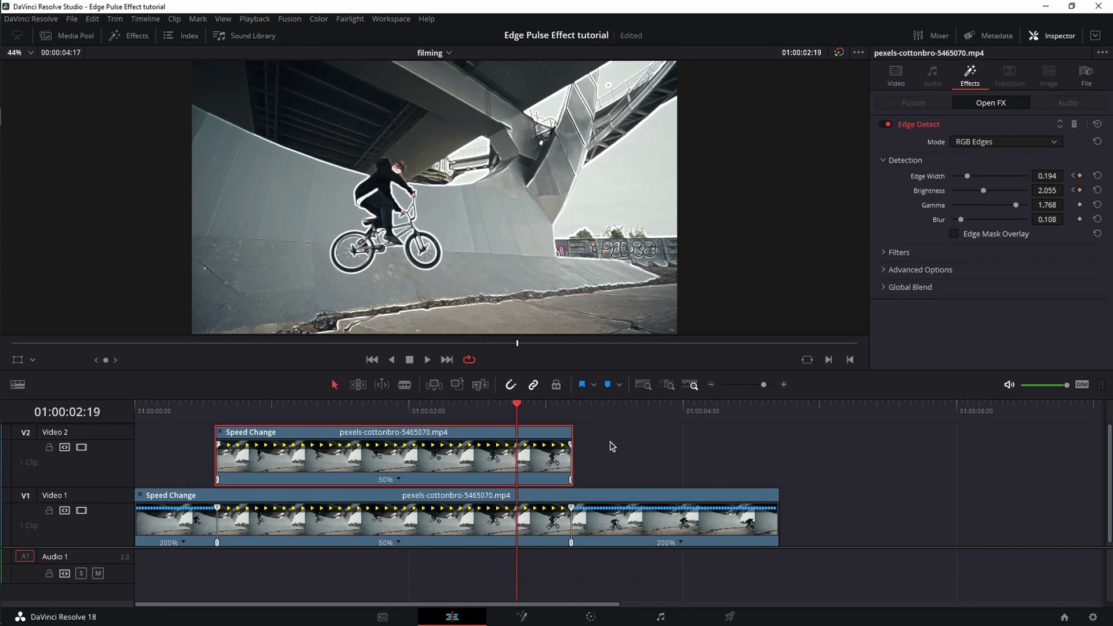
key(space)
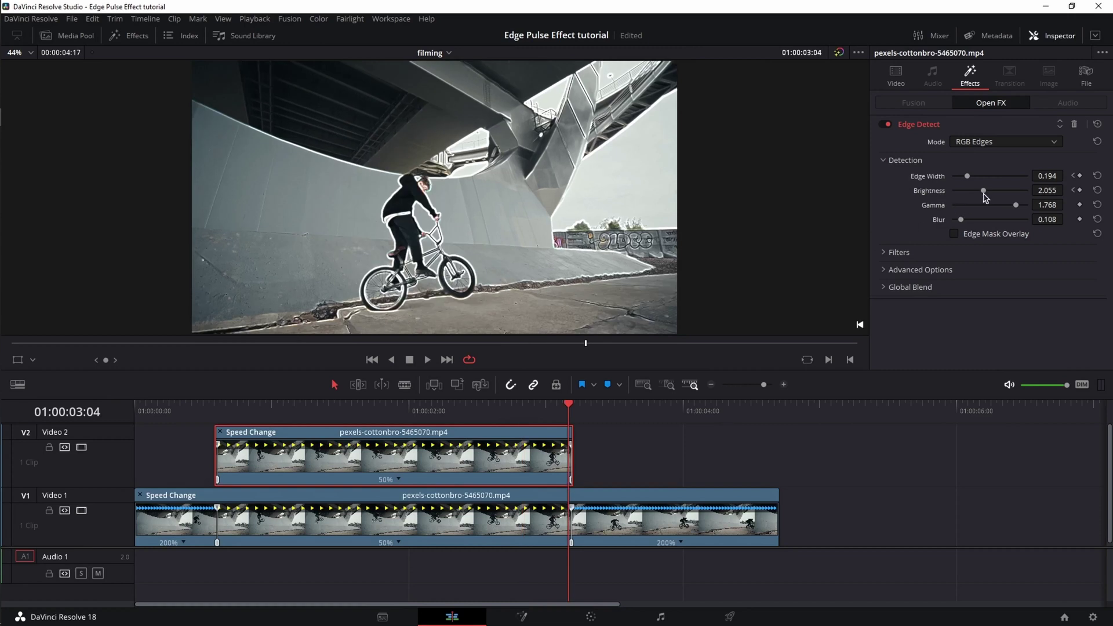
drag(984, 191, 952, 177)
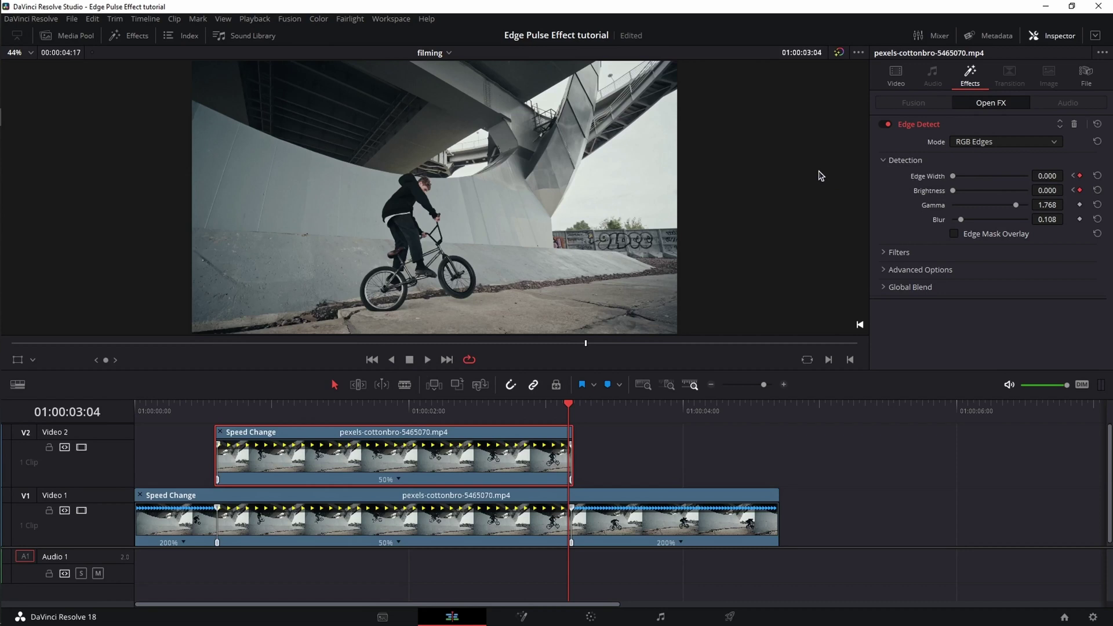
Step: Play the pulsing outline from the start, then park the playhead at 01:00:00:14
key(Up)
click(372, 359)
click(427, 359)
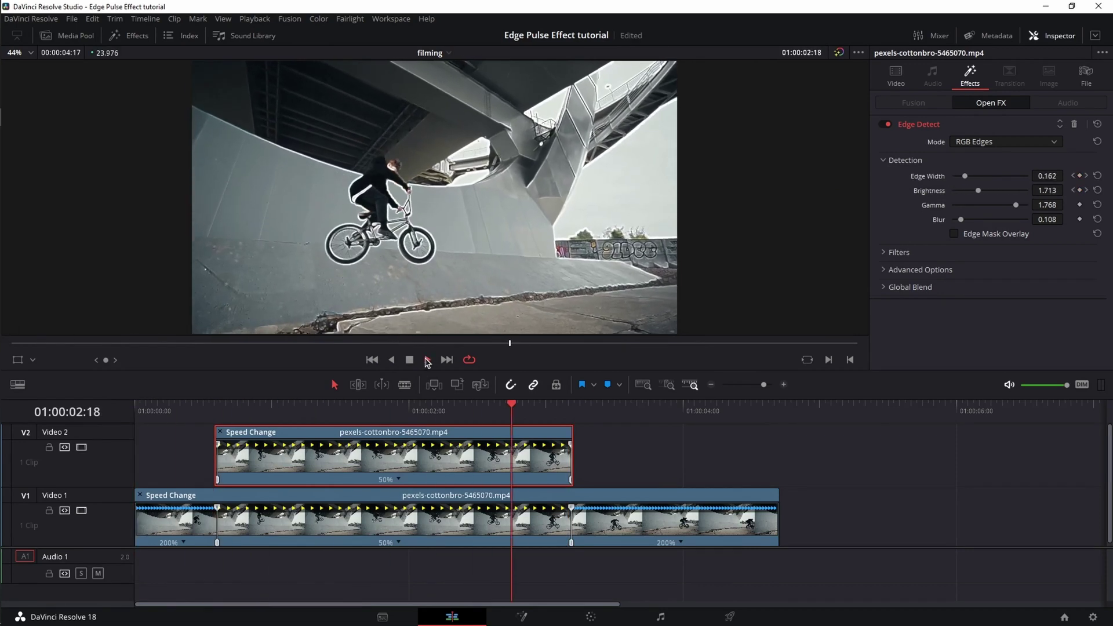
key(space)
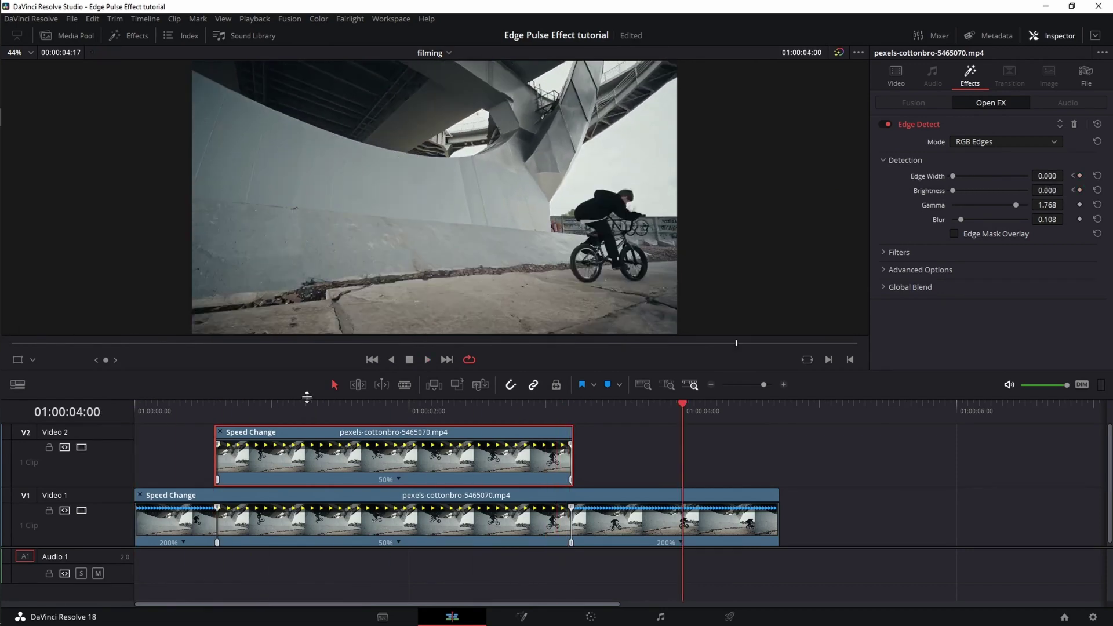
click(218, 409)
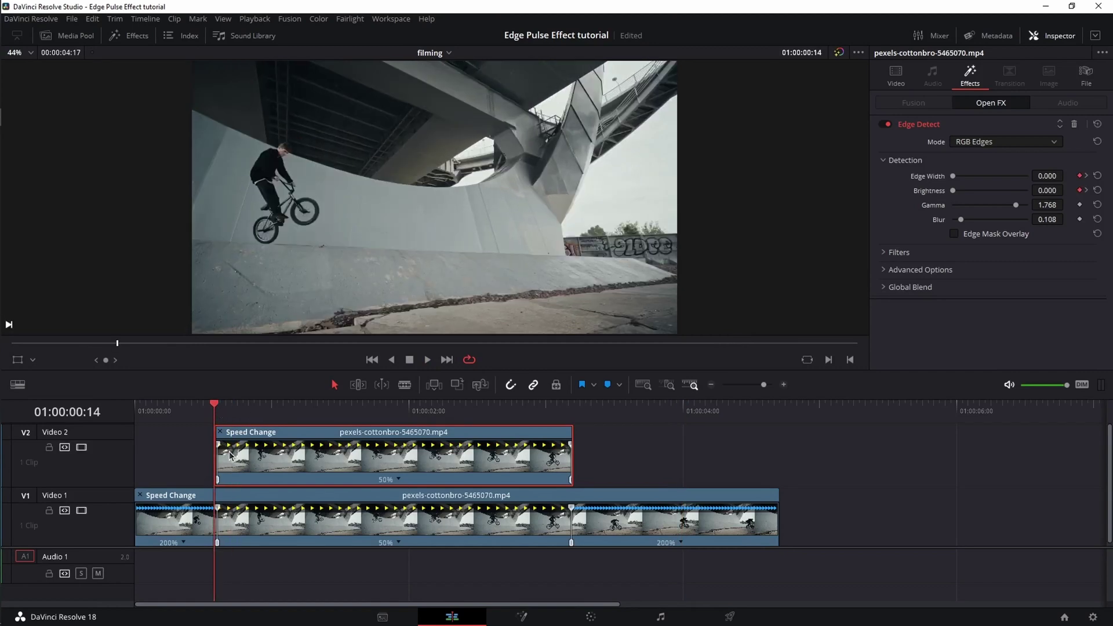
click(898, 81)
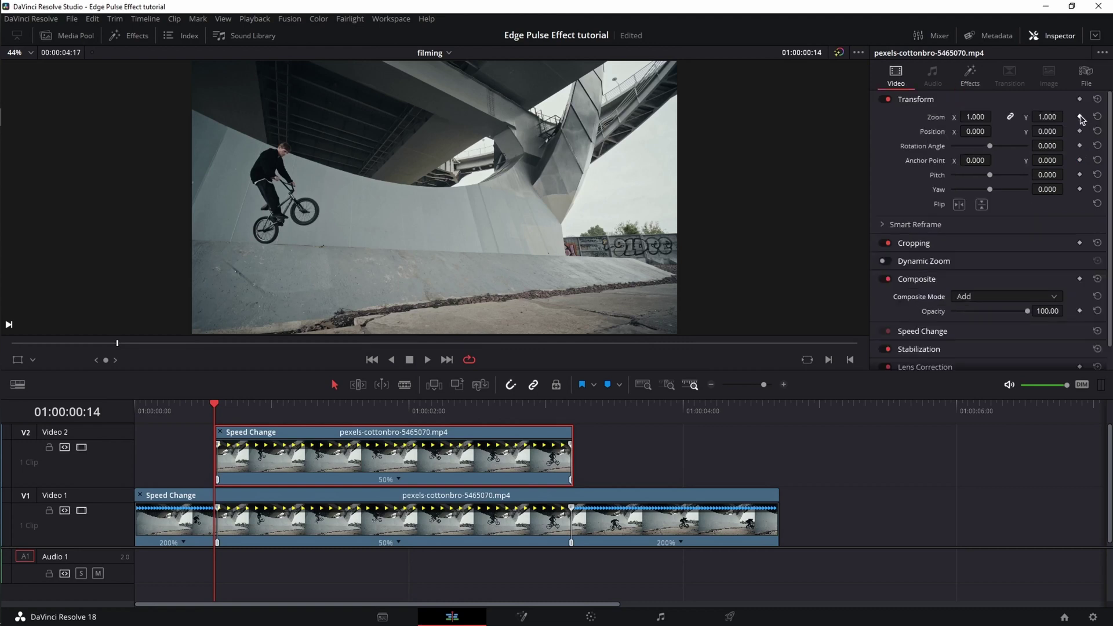
Step: Add Zoom and Position keyframes, then shift and rescale the outline layer at 01:00:00:21
click(1080, 118)
click(1080, 131)
click(255, 406)
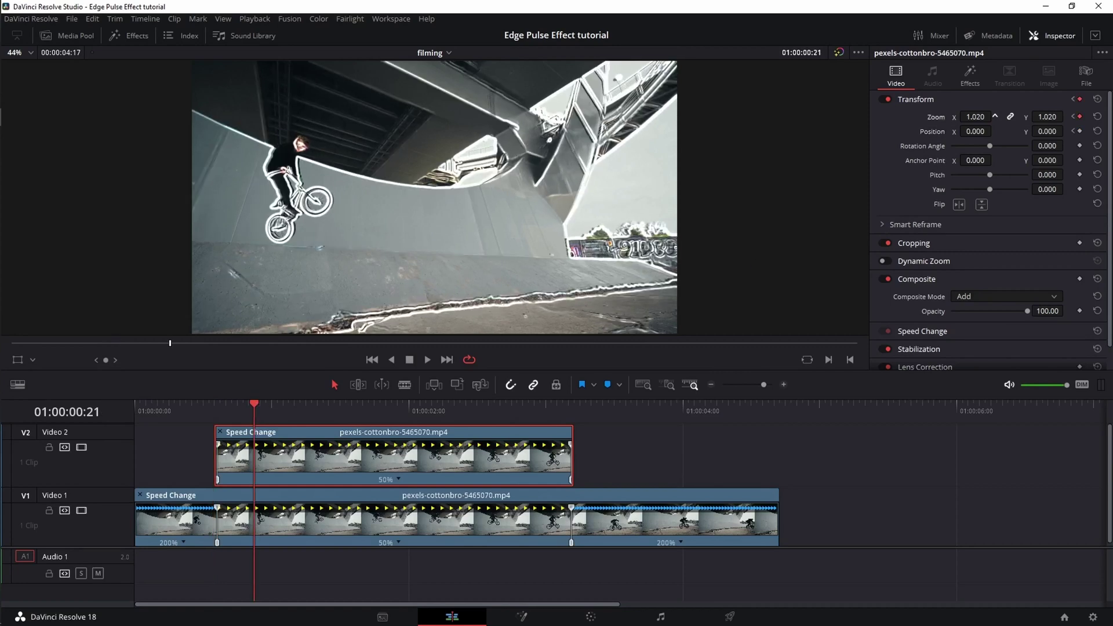
drag(980, 131, 996, 131)
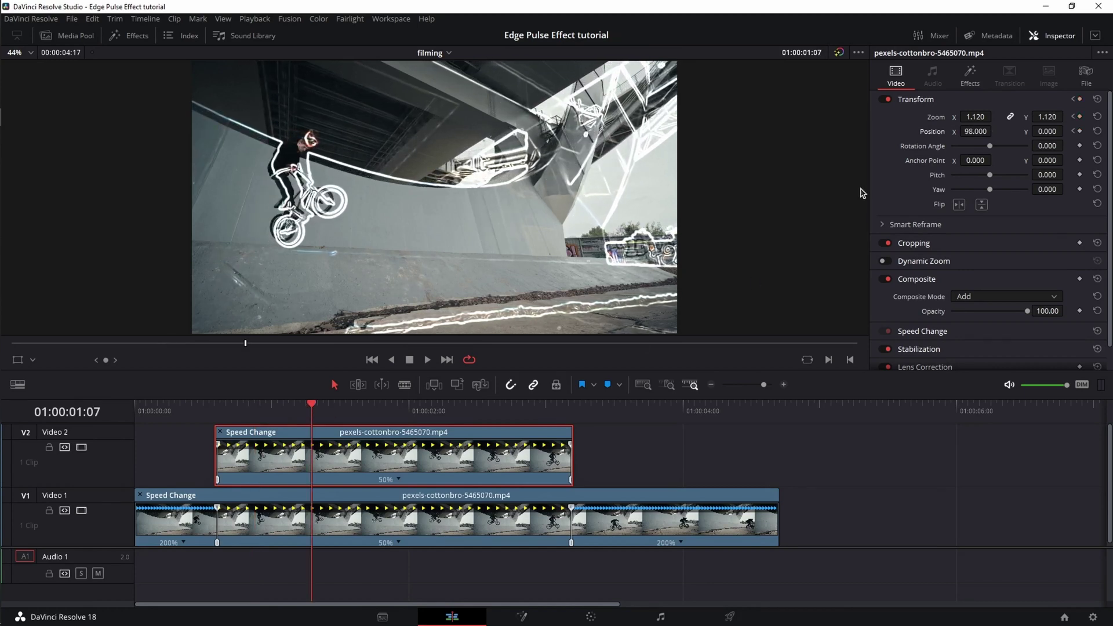
mouse_move(995, 117)
mouse_down()
mouse_move(986, 131)
mouse_move(995, 116)
mouse_up()
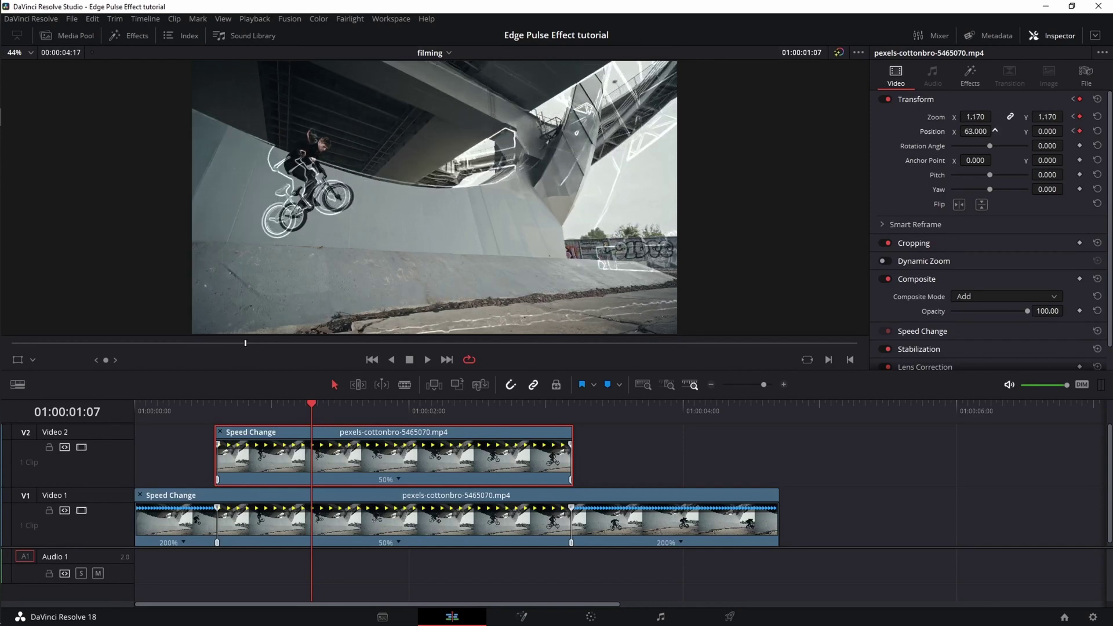
drag(996, 131, 995, 131)
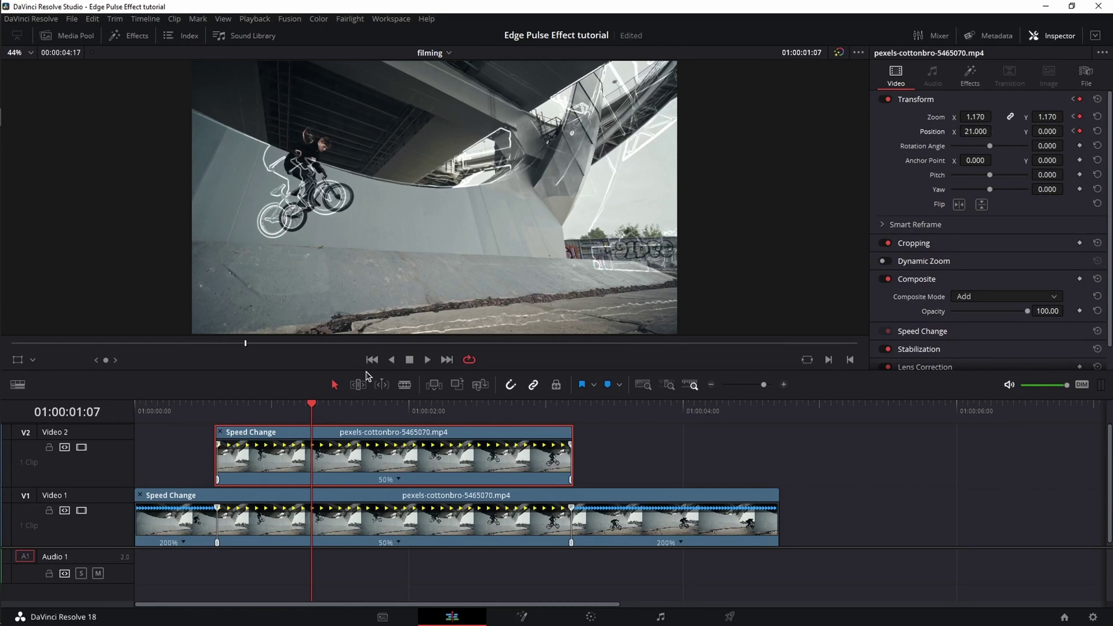
Step: Keyframe zoom 1.240 at 01:00:01:17, then about 1.140 zoom and X 50 at 01:00:02:07
click(370, 409)
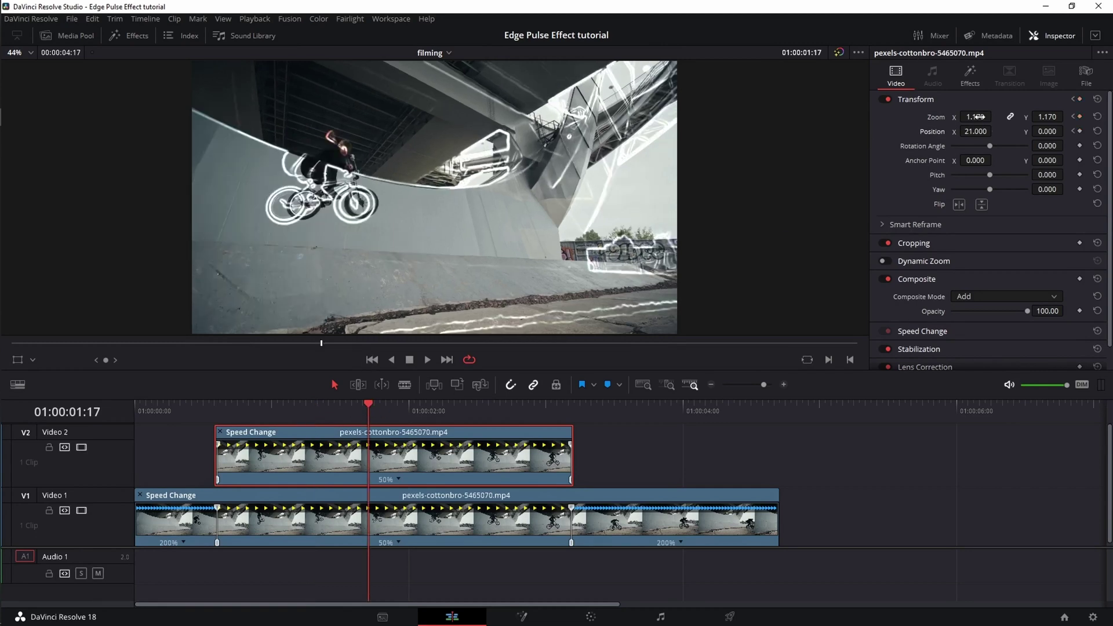
drag(976, 116, 995, 131)
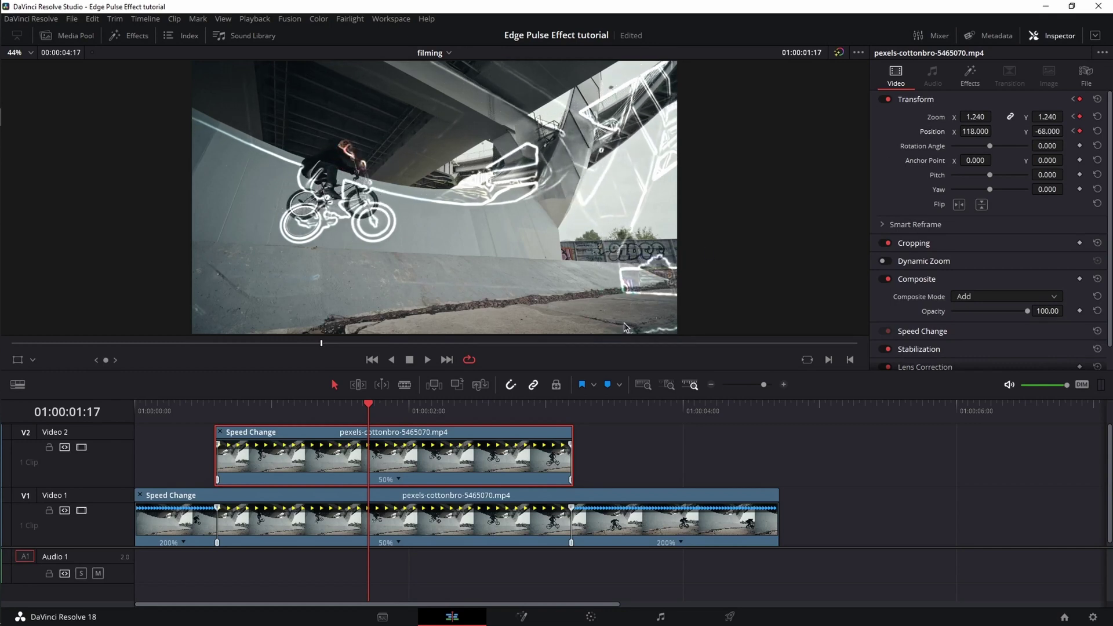
click(449, 406)
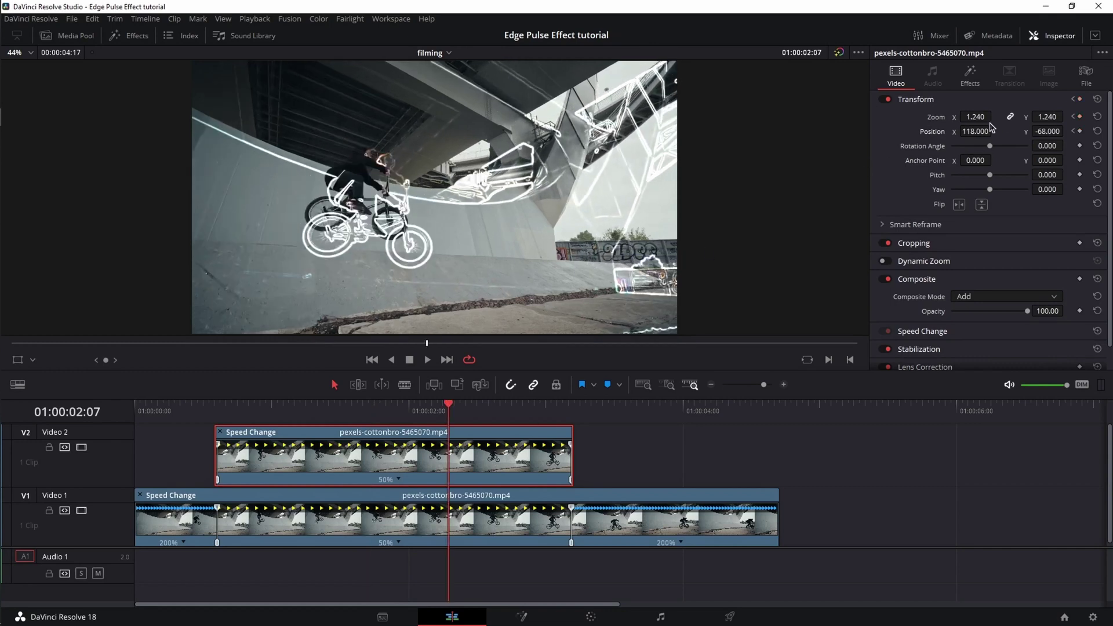
drag(978, 117, 1067, 131)
drag(995, 131, 985, 131)
click(519, 406)
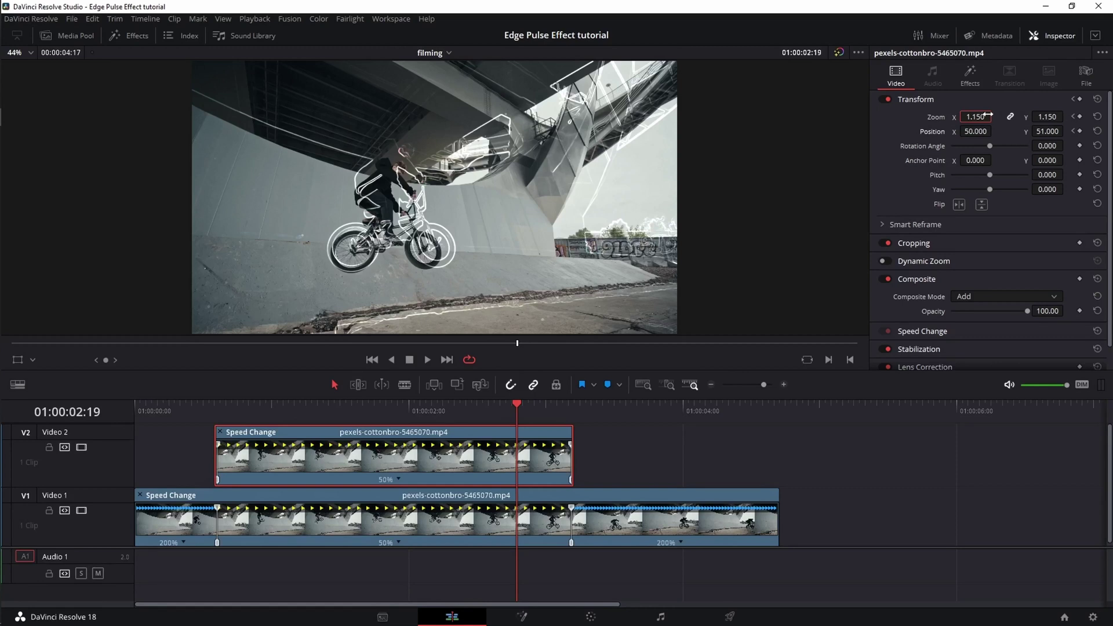
Step: Enter Zoom 1 and Position X and Y of 0 at 01:00:02:19
text(1)
key(Return)
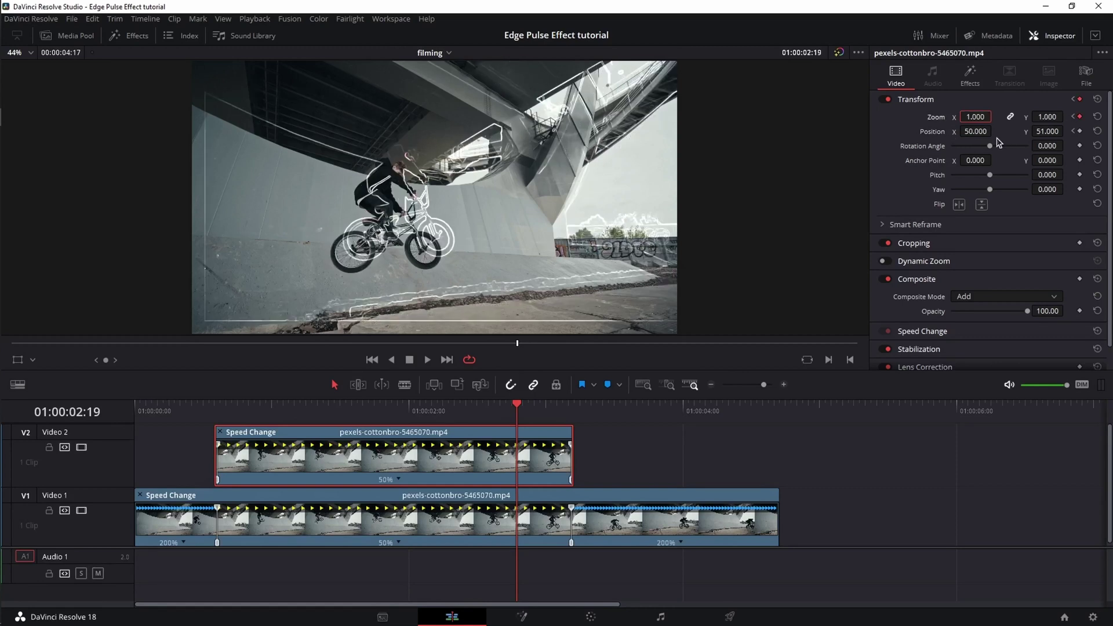
click(985, 134)
text(0)
key(Return)
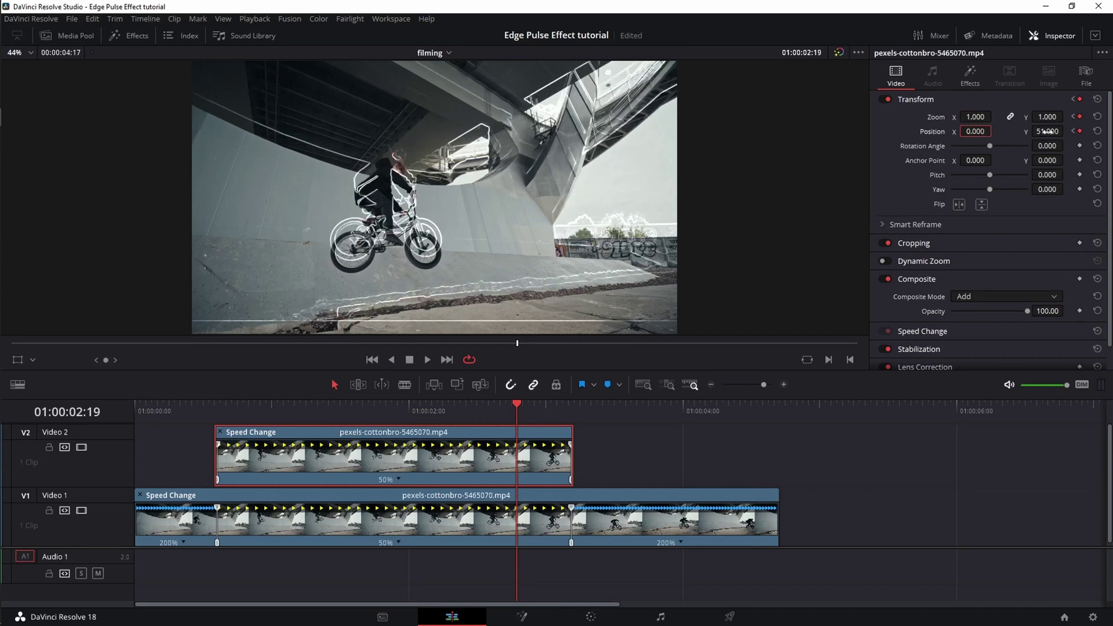
click(1048, 132)
text(0)
key(Return)
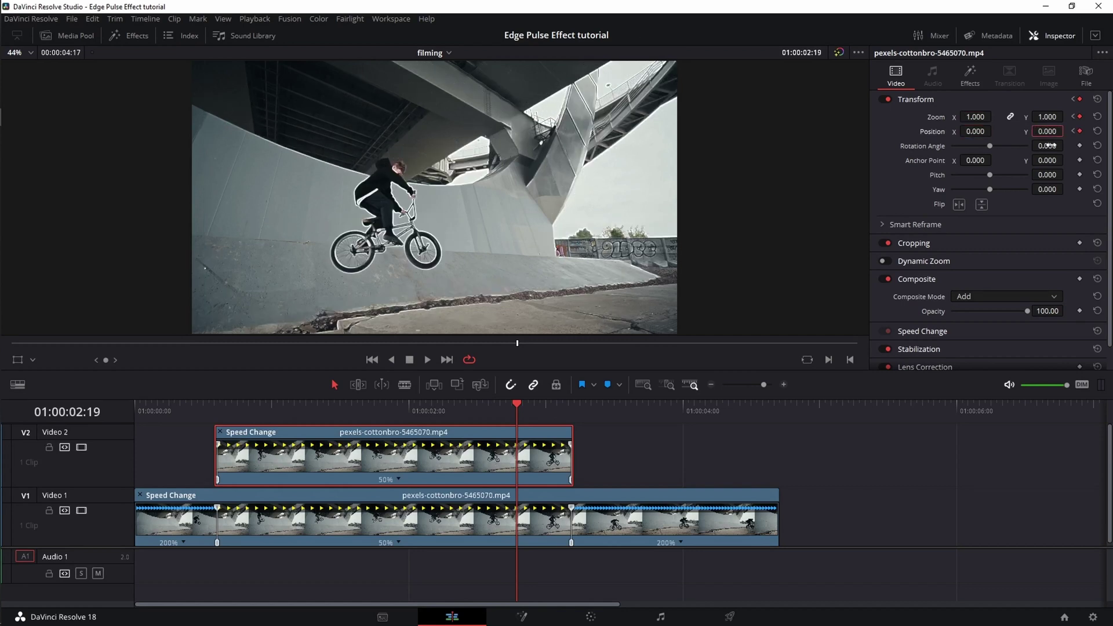
Step: Play the animated outline back from the timeline start
key(Home)
key(space)
key(Home)
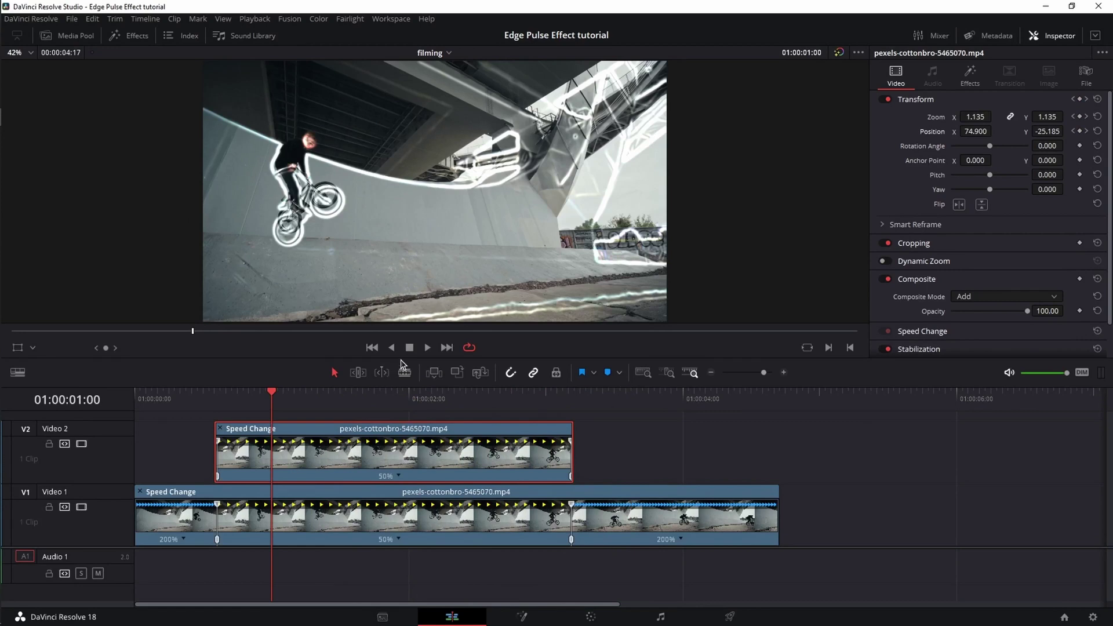
Step: Enlarge the timeline and drop an Adjustment Clip onto a new Video 3 track
drag(404, 359, 410, 305)
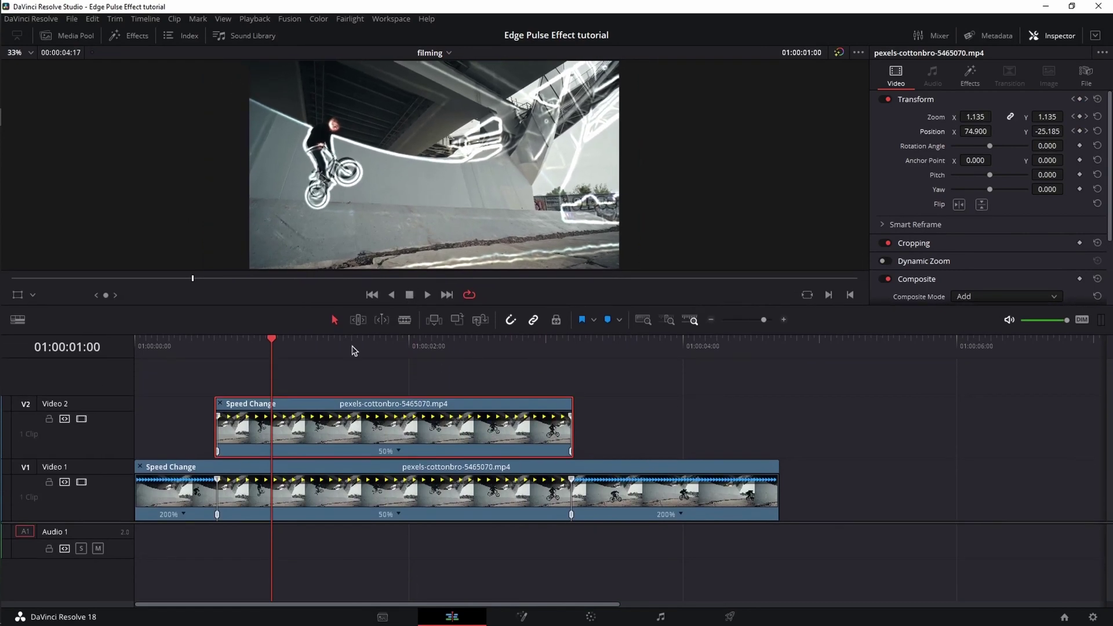
drag(116, 524, 117, 552)
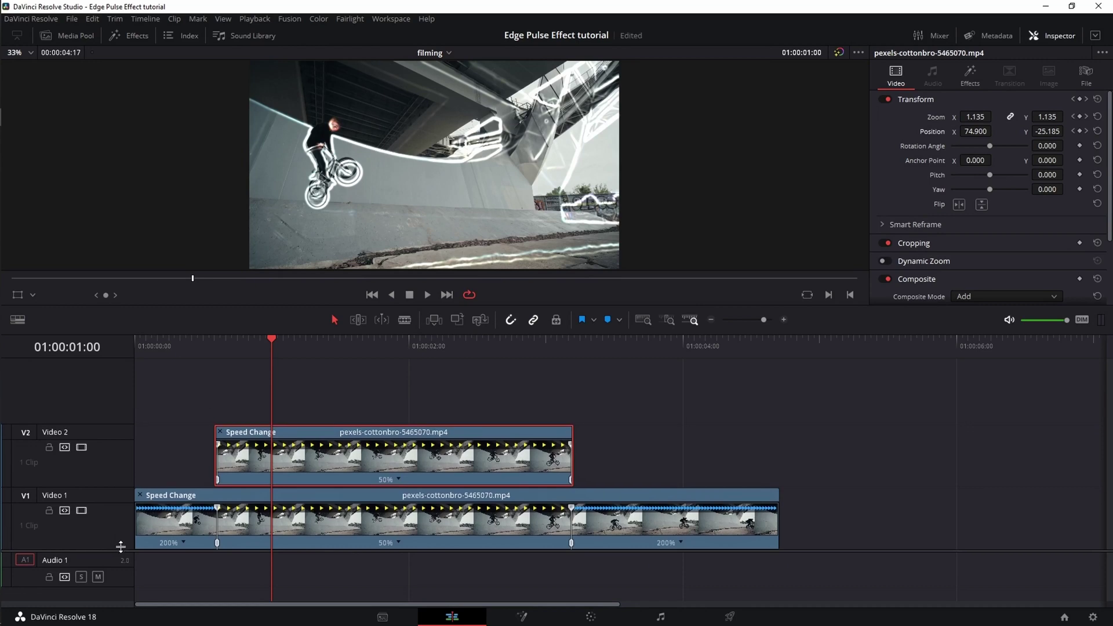
click(137, 36)
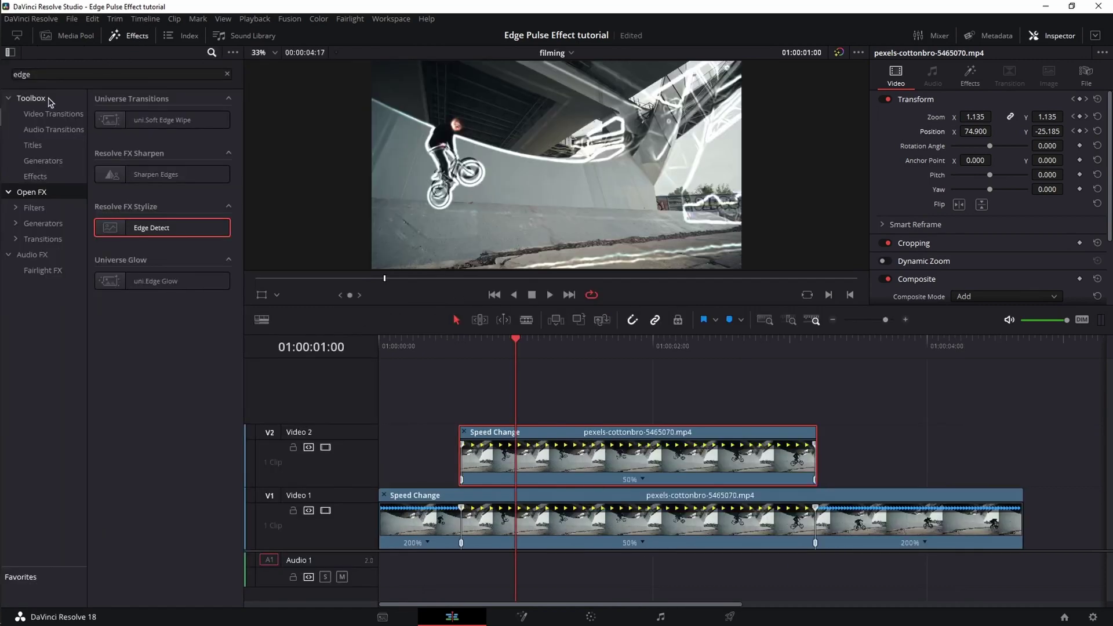
click(55, 78)
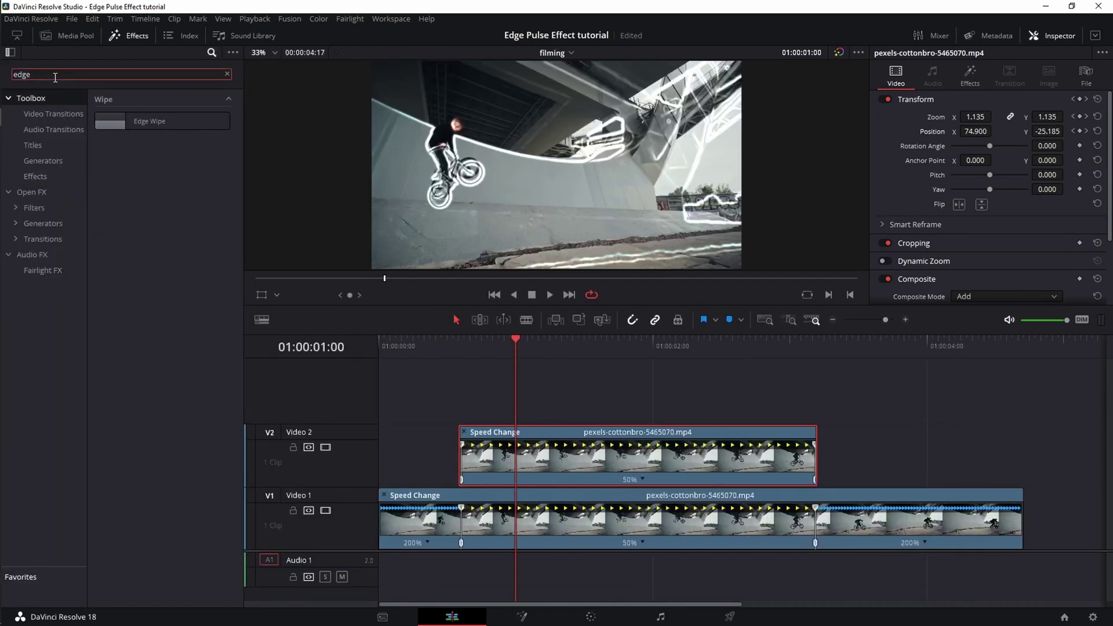
key(BackSpace)
key(BackSpace)
key(BackSpace)
text(adju)
drag(154, 120, 556, 404)
Step: Trim and slide the adjustment clip to a short span above the middle of the V2 clip
click(130, 35)
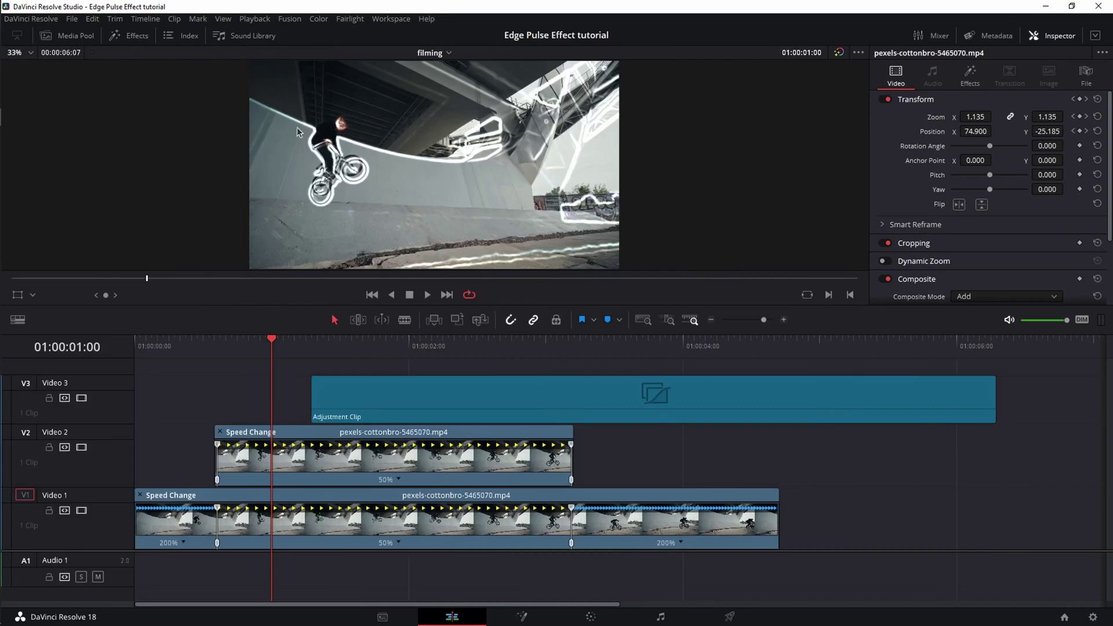
drag(991, 407, 454, 407)
drag(306, 400, 336, 401)
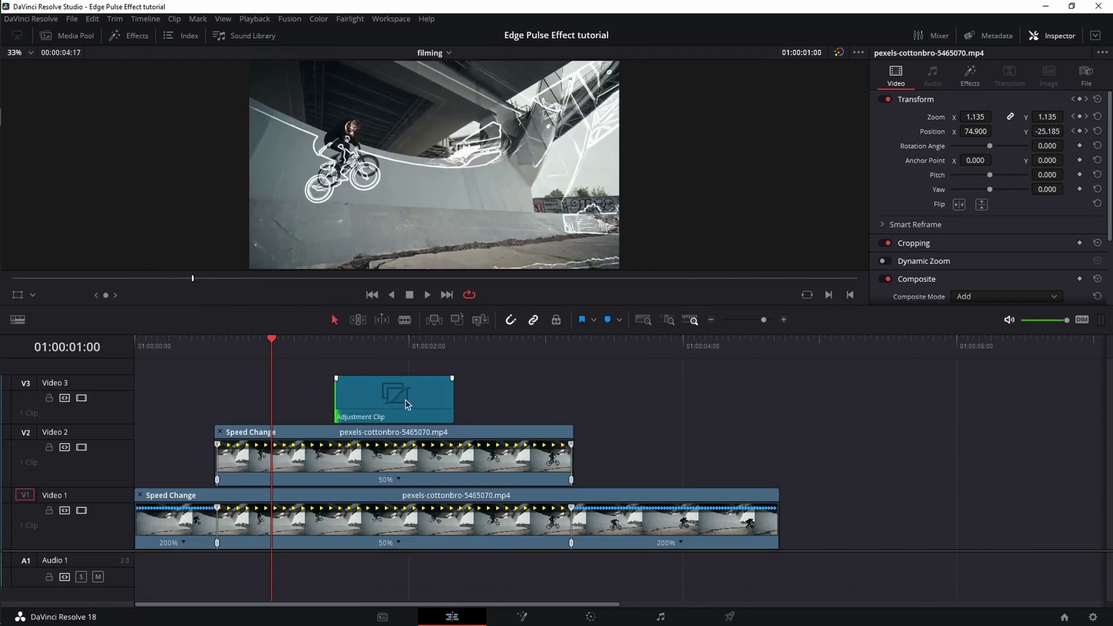
drag(406, 399, 399, 402)
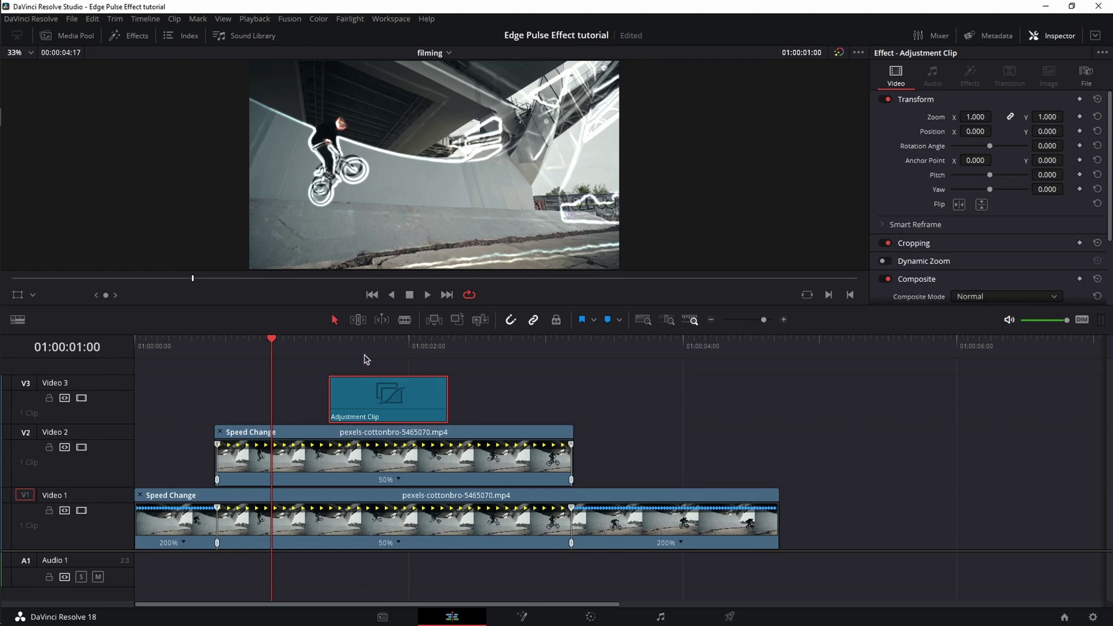
drag(329, 356, 414, 383)
click(403, 348)
Step: Apply Open FX Directional Blur to the Video 3 adjustment clip and show its settings
click(148, 38)
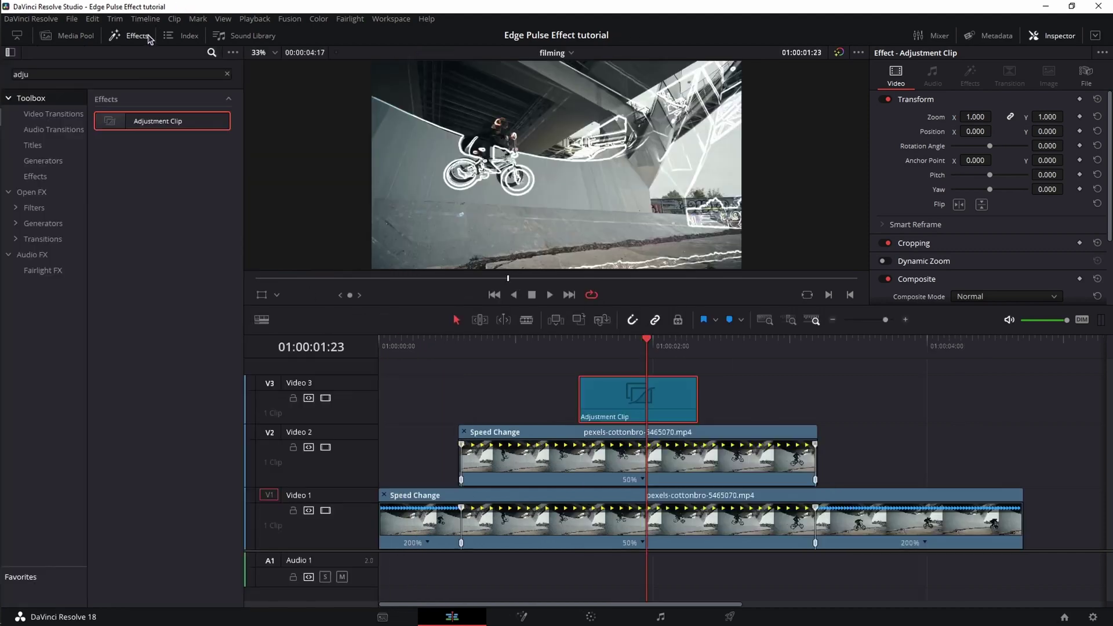
click(227, 75)
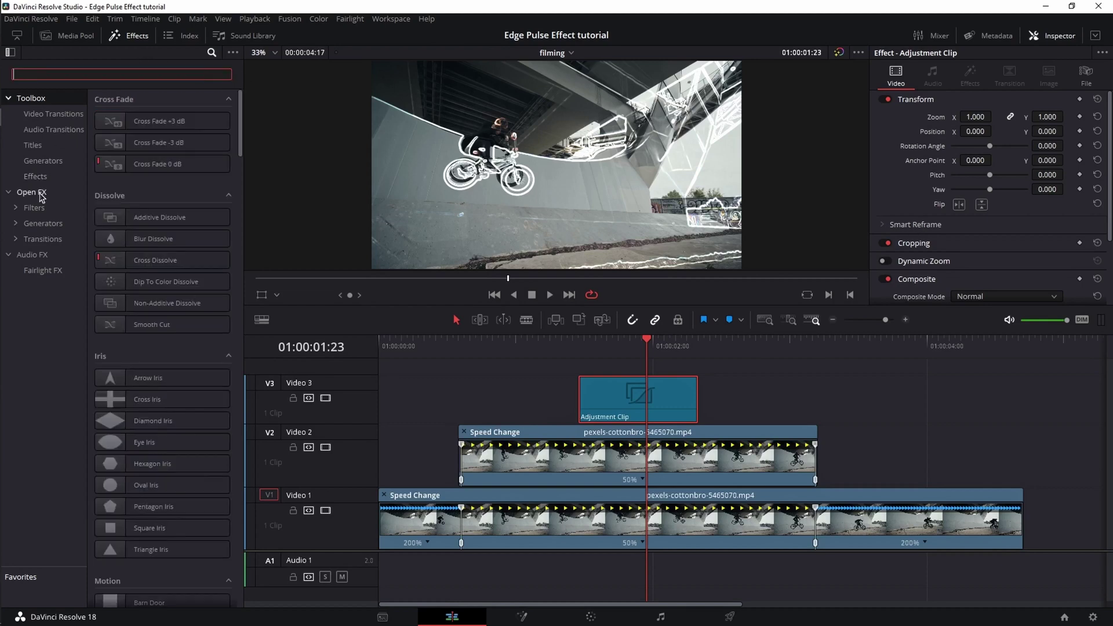
click(41, 193)
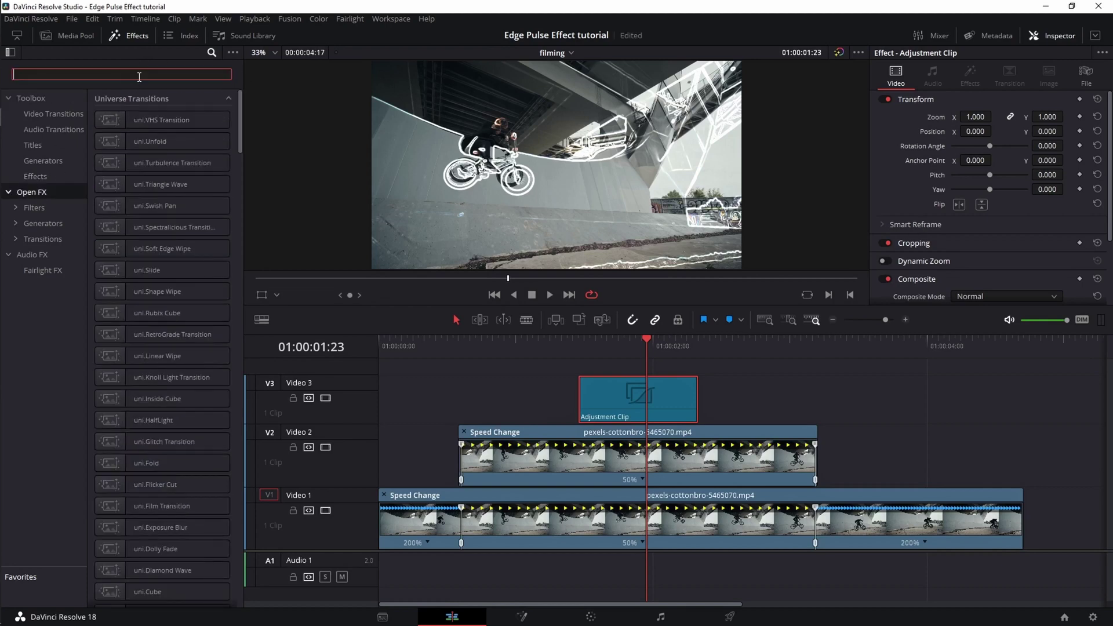
text(dire)
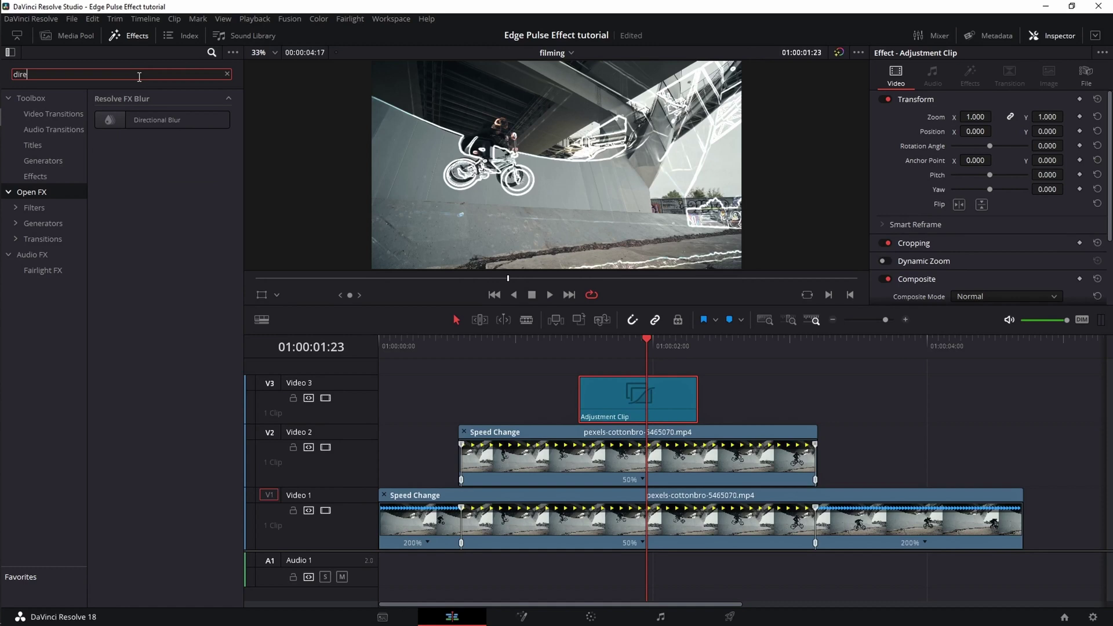
drag(156, 121, 631, 399)
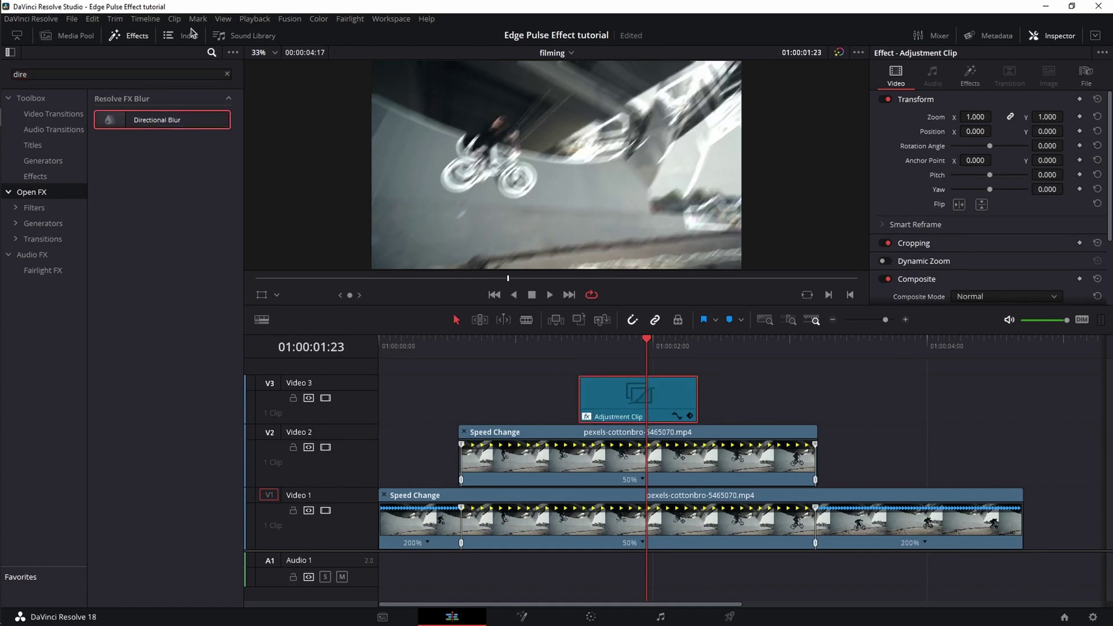
click(127, 35)
drag(381, 346, 343, 344)
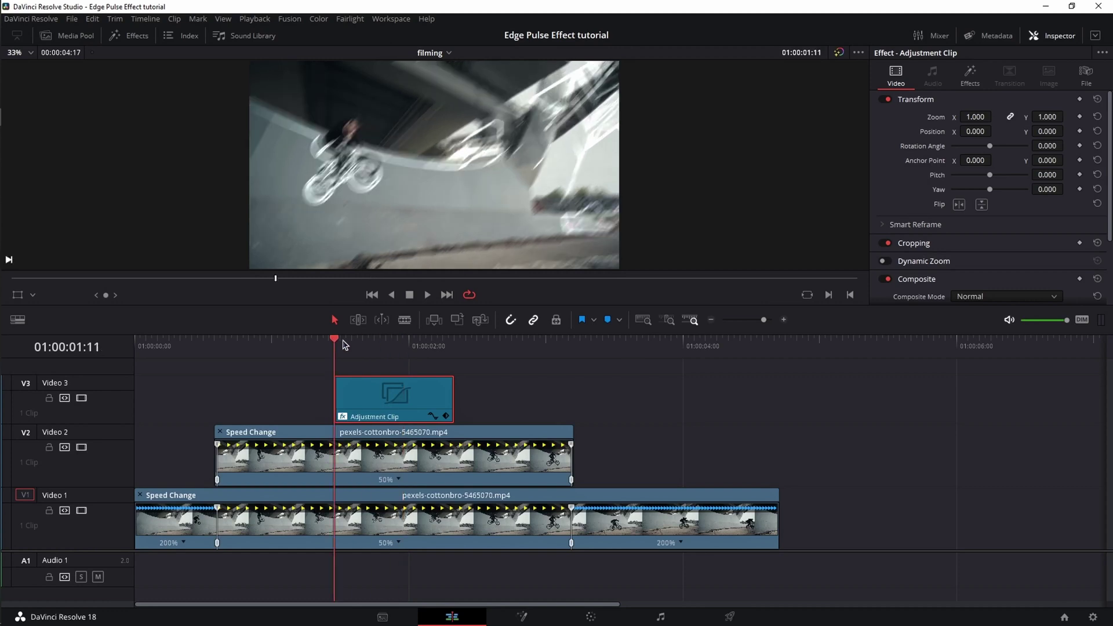
click(970, 81)
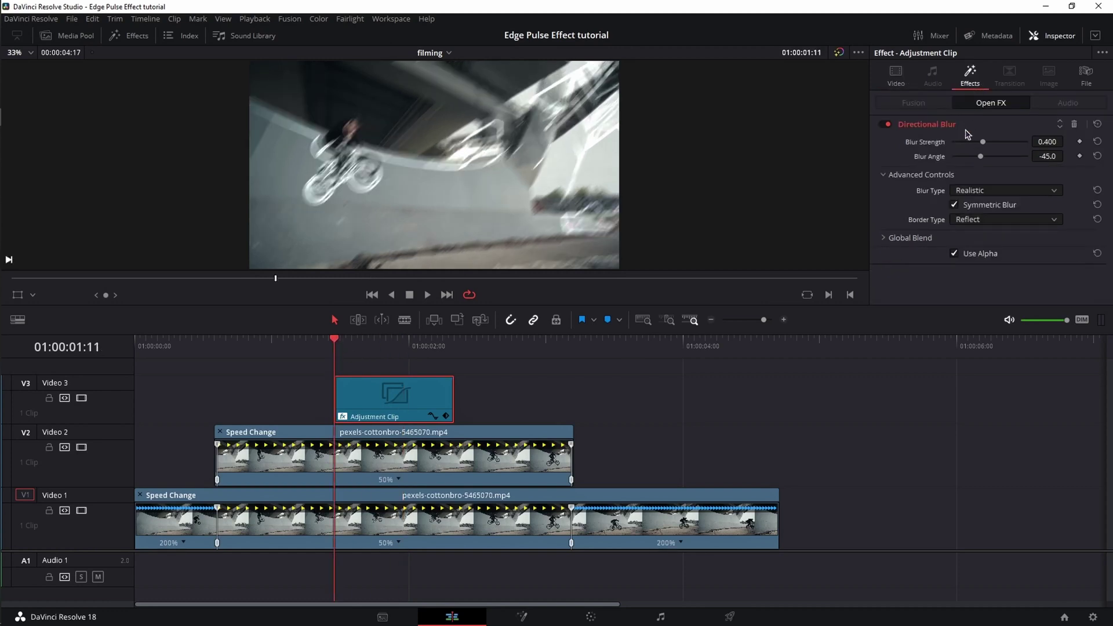
Step: Keyframe the burst's start: strength 0, then raised strength with angle going from -140.9 to -23.8
double_click(935, 148)
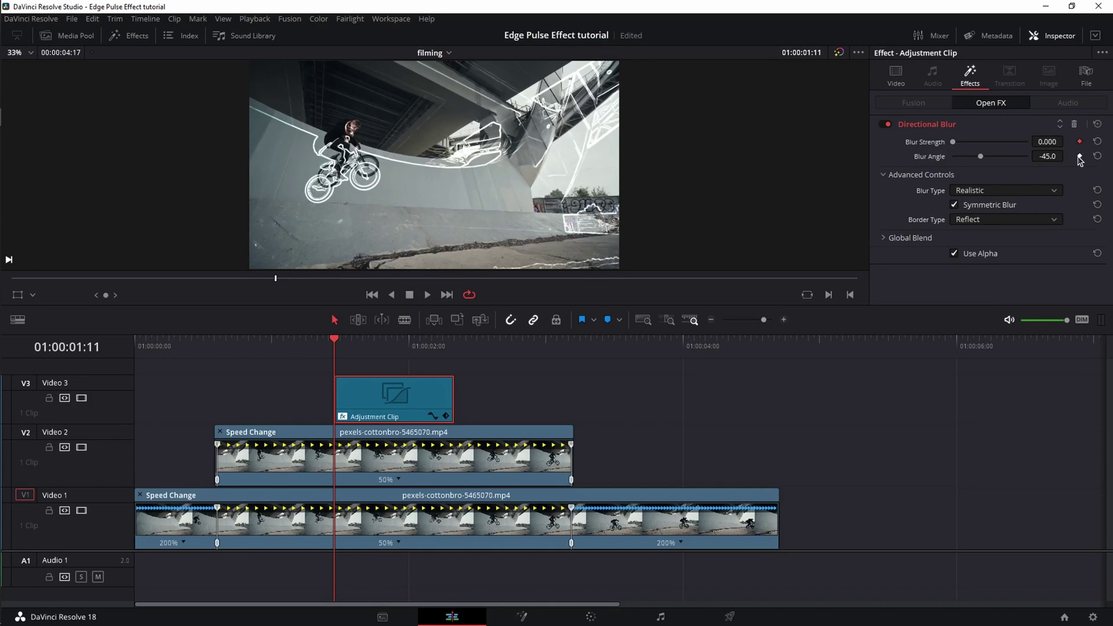
click(357, 347)
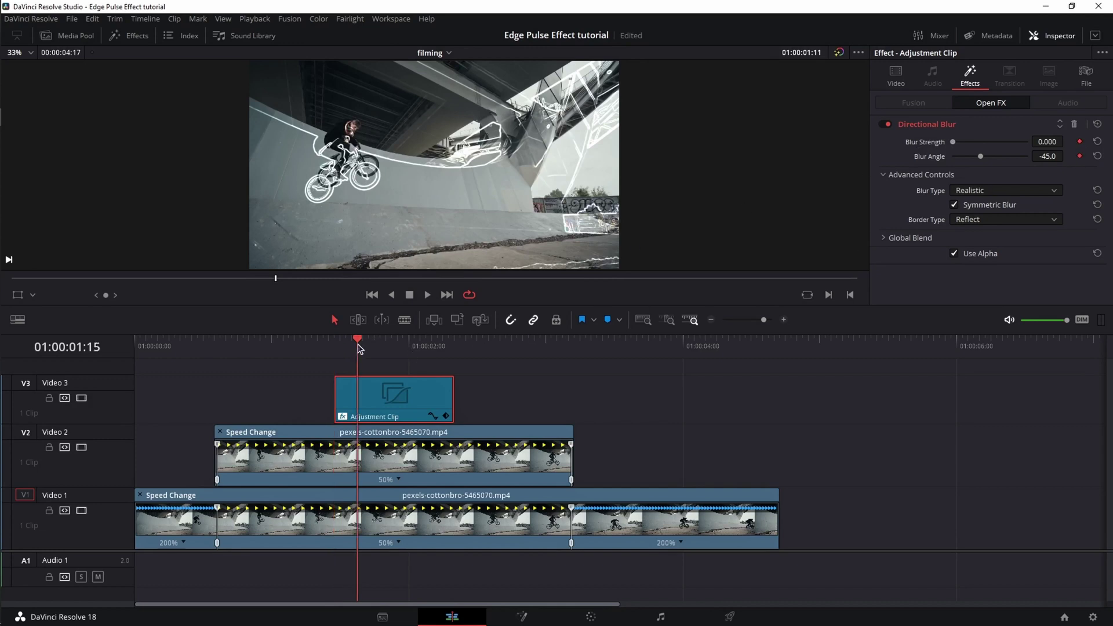
drag(981, 145, 962, 159)
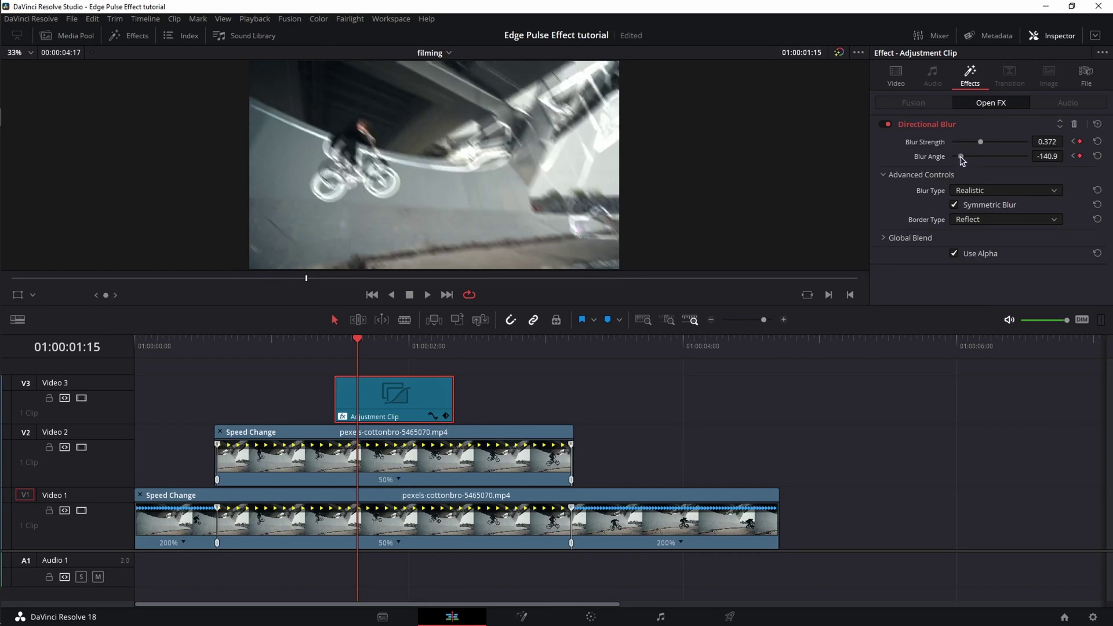
click(380, 347)
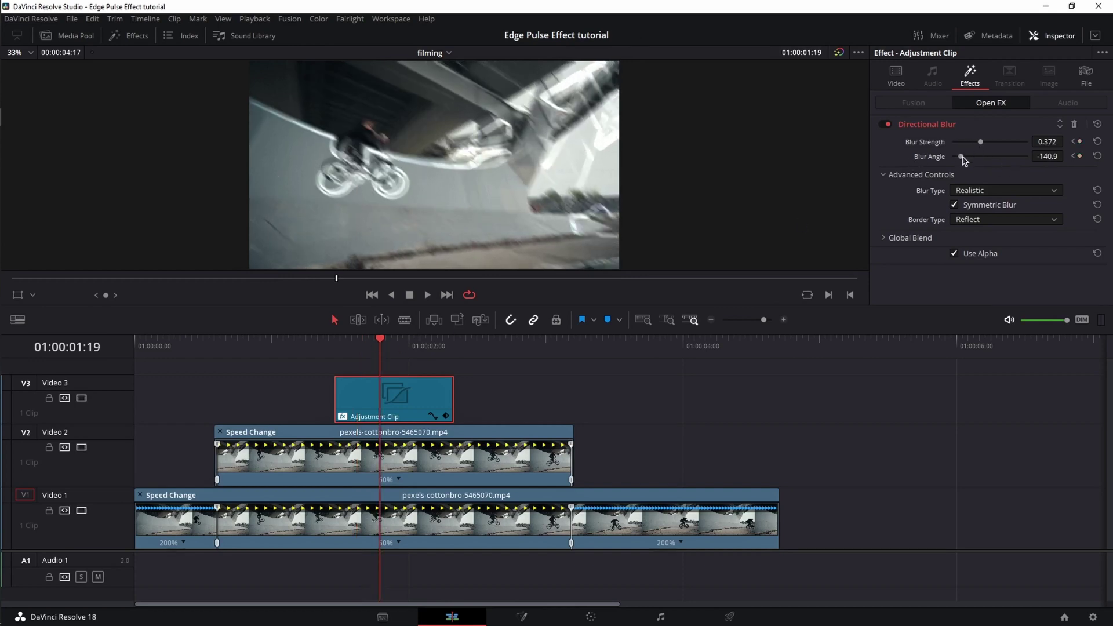
mouse_move(964, 160)
mouse_down()
mouse_move(988, 160)
mouse_move(973, 143)
mouse_up()
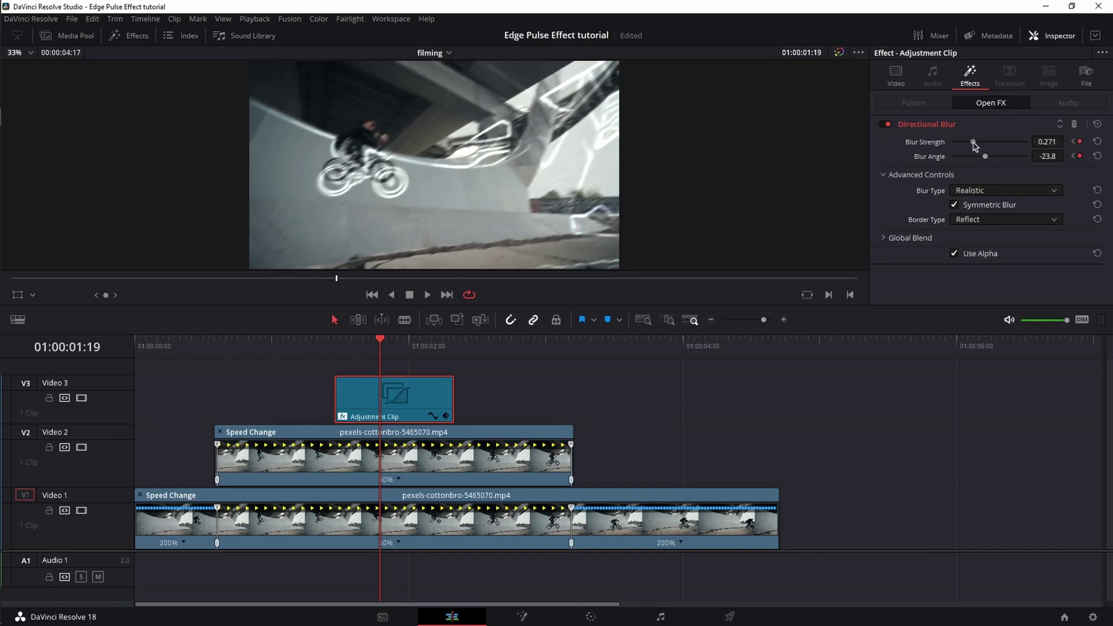
Step: From 01:00:02:00 keyframe strength 0.760, about 0.48, then 0.241, with angles 23.8 and -54.4
click(413, 348)
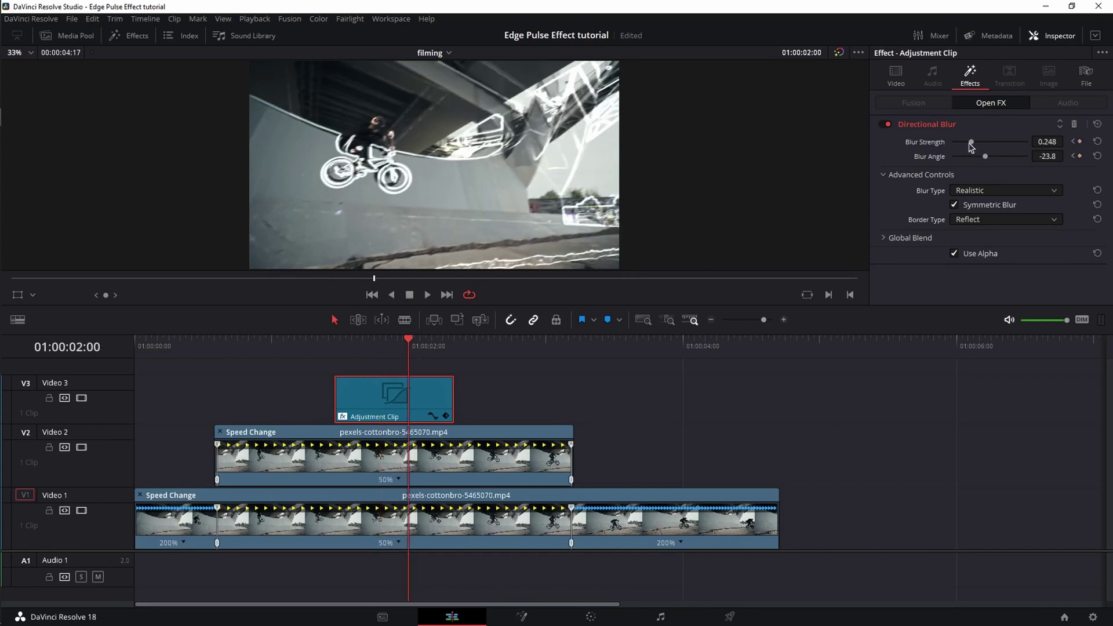
click(1010, 142)
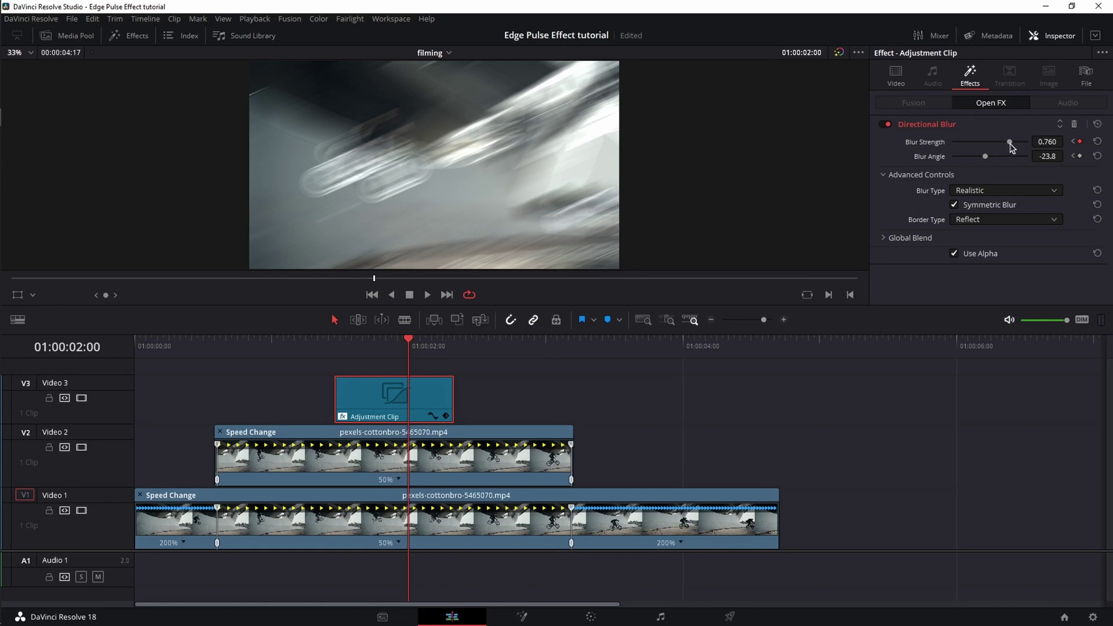
mouse_move(1012, 148)
mouse_down()
mouse_move(990, 148)
mouse_move(995, 159)
mouse_up()
click(426, 343)
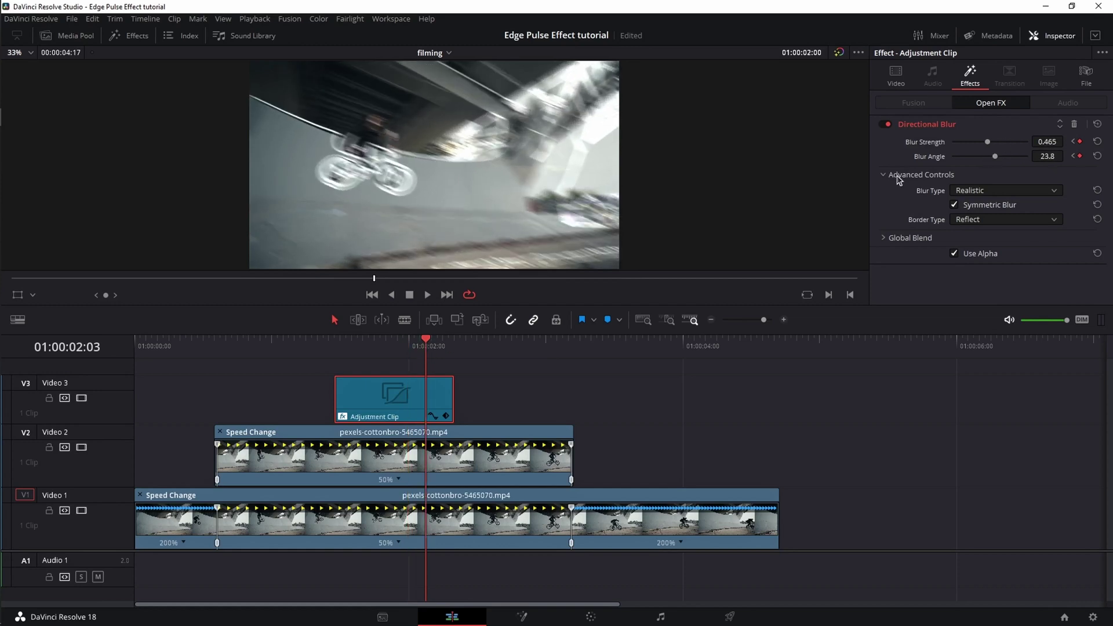
click(972, 144)
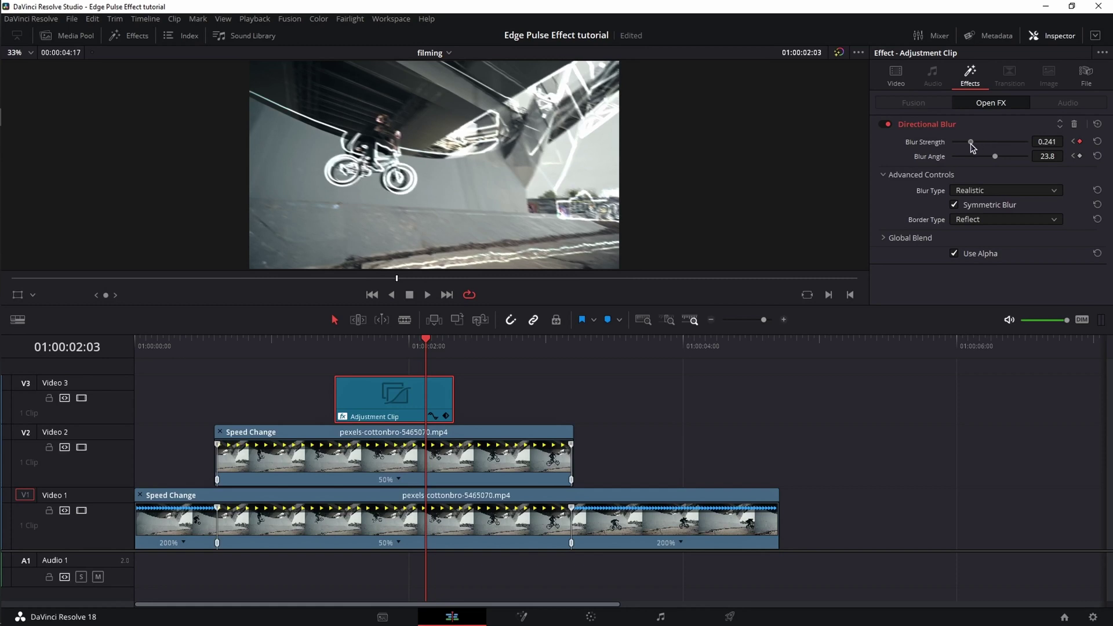
drag(994, 160, 980, 161)
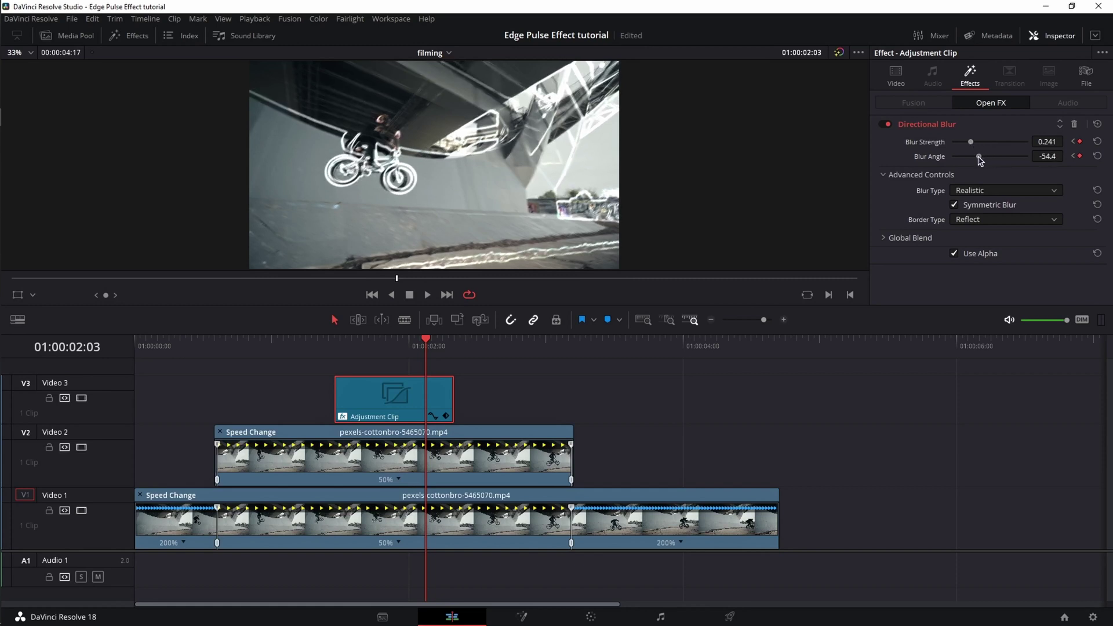
Step: End the burst at 01:00:02:07 by dropping the blur strength to 0.000
mouse_move(439, 345)
mouse_down()
mouse_move(454, 345)
mouse_move(439, 345)
mouse_up()
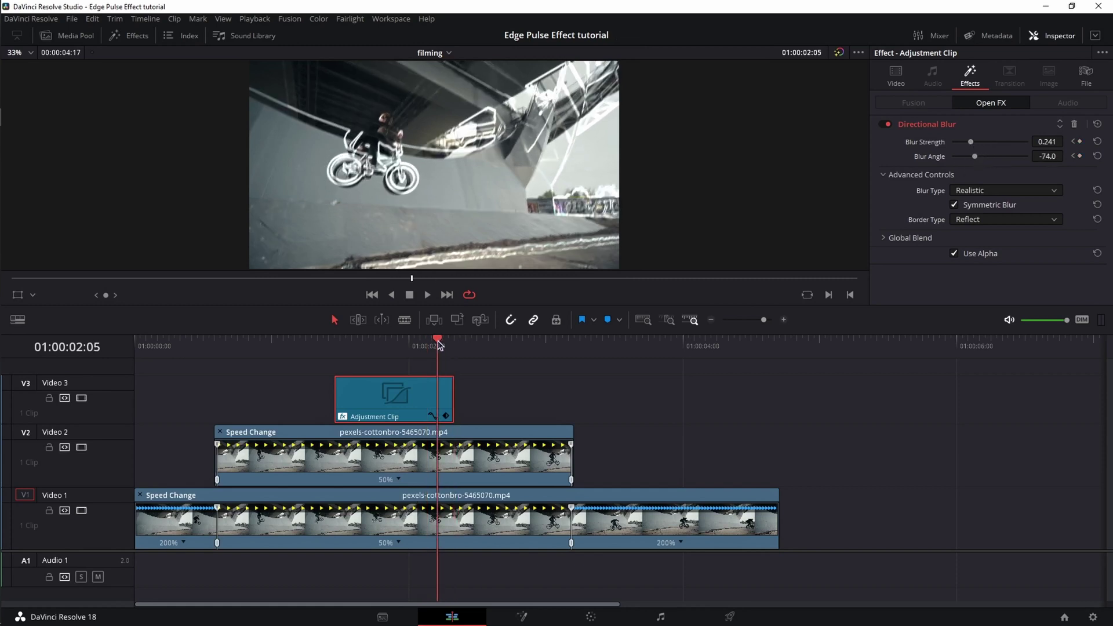
click(441, 343)
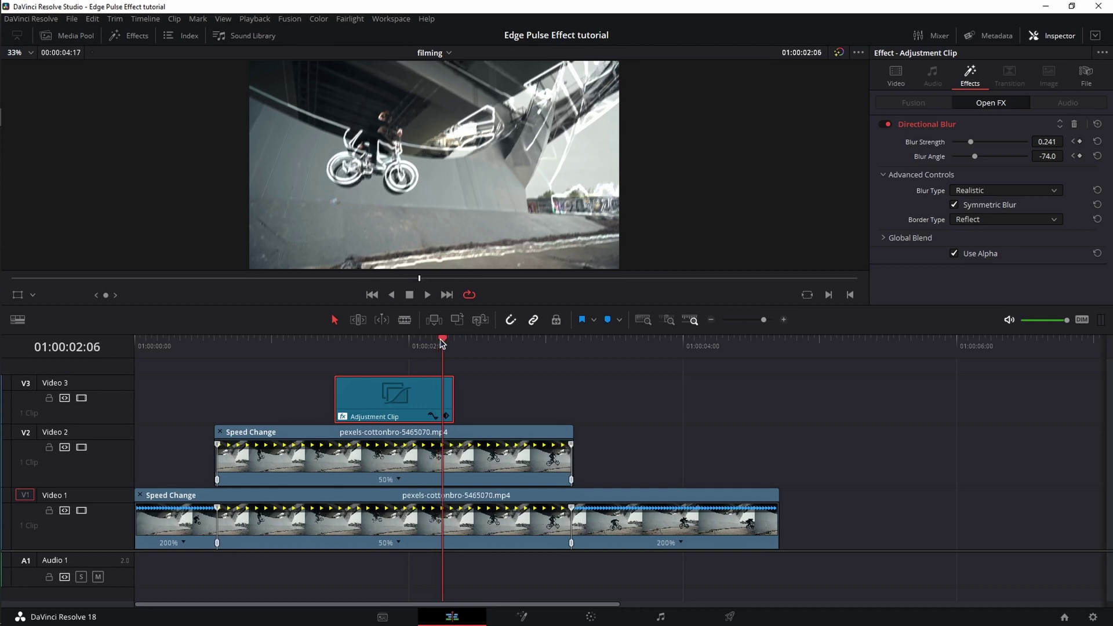
key(Right)
drag(971, 141, 813, 139)
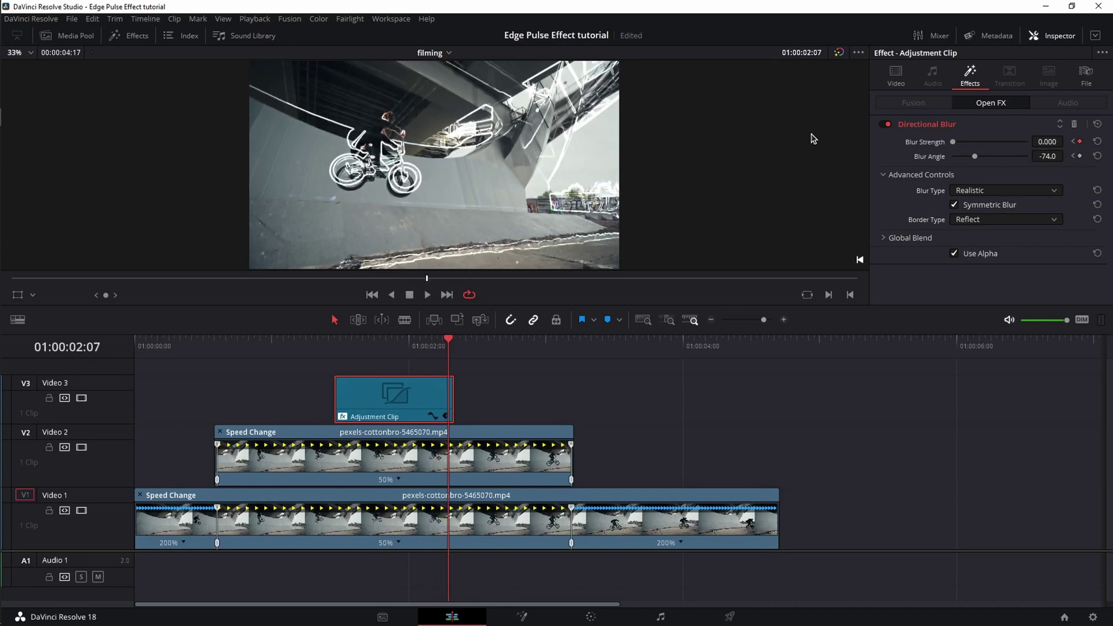
click(372, 295)
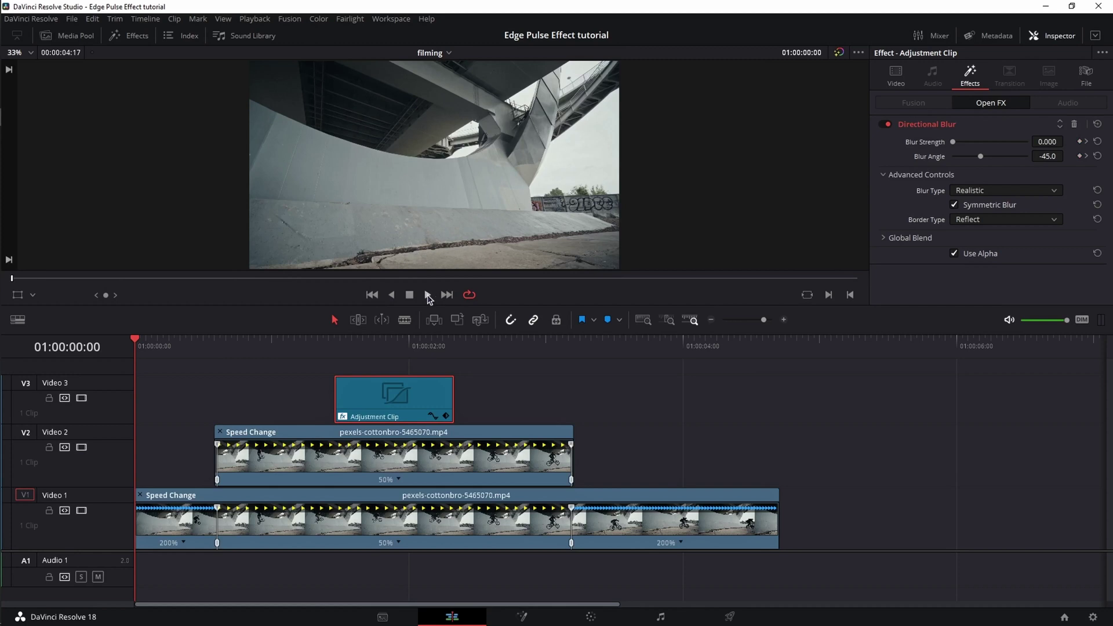
Step: Preview the blur, then extend the adjustment clip's start back to about 01:00:01:11
click(428, 295)
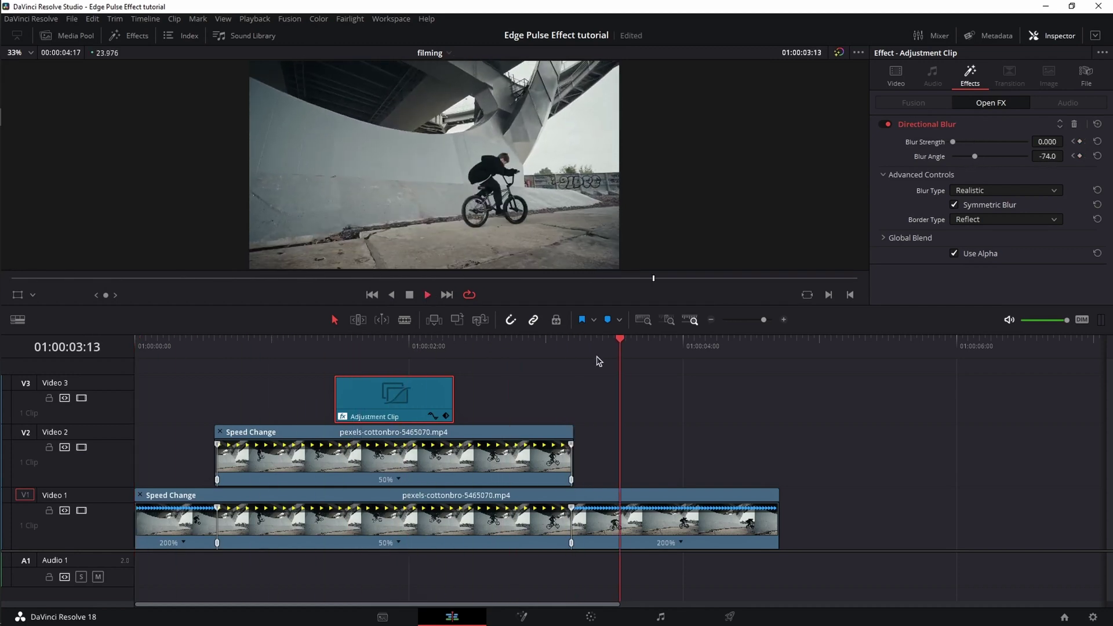
drag(464, 345, 309, 351)
drag(338, 403, 305, 403)
Step: Play the edit from the start with nothing selected to review the blur bursts
key(Home)
key(ctrl+shift+a)
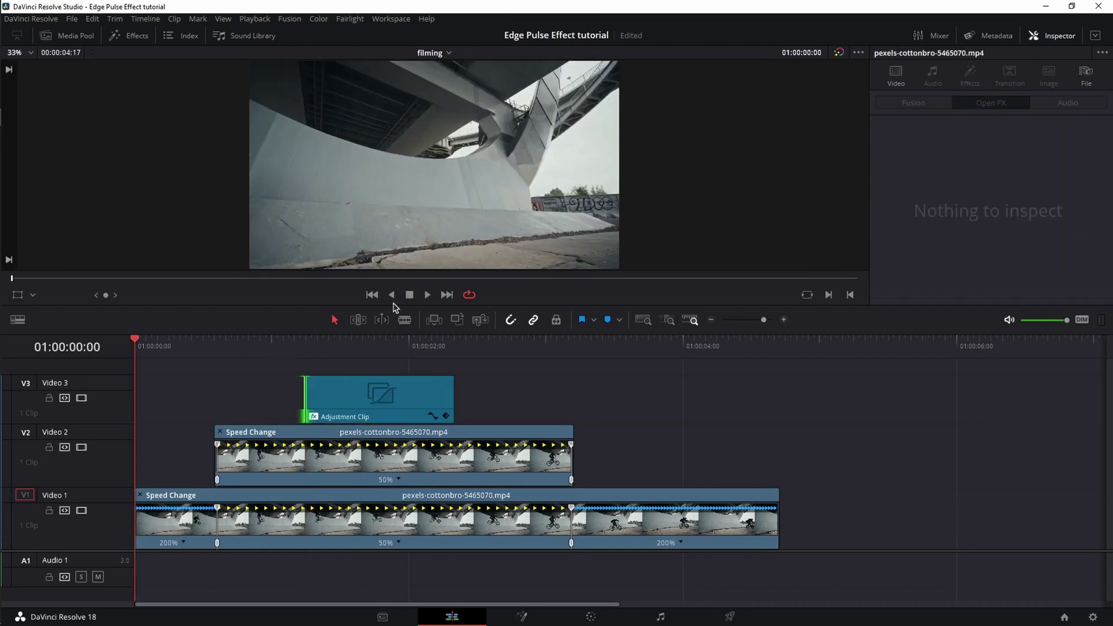
click(429, 295)
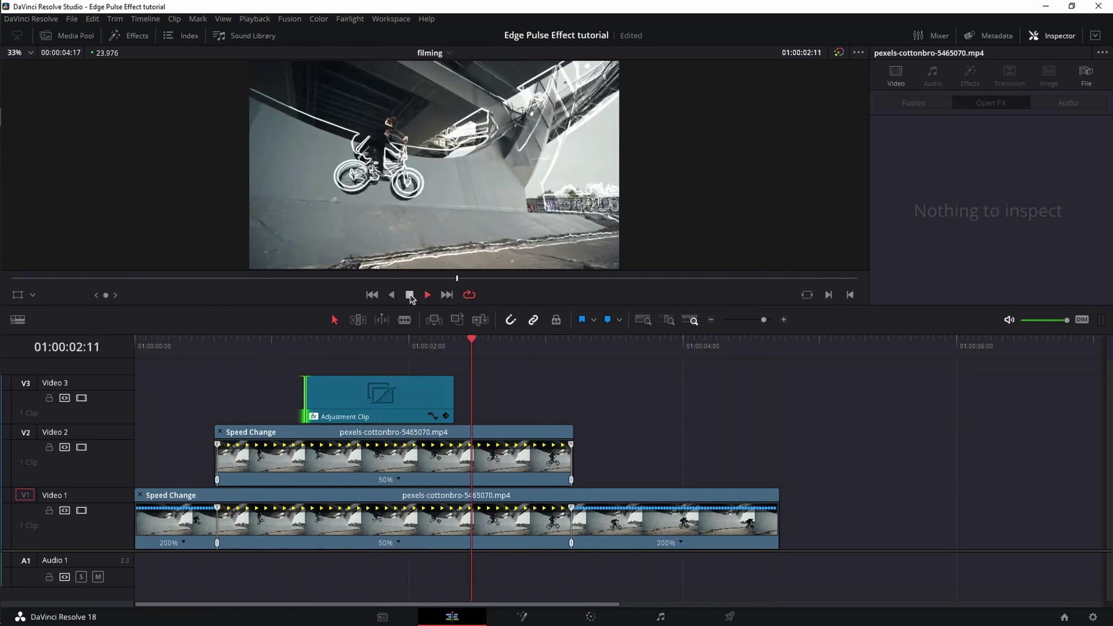
click(410, 296)
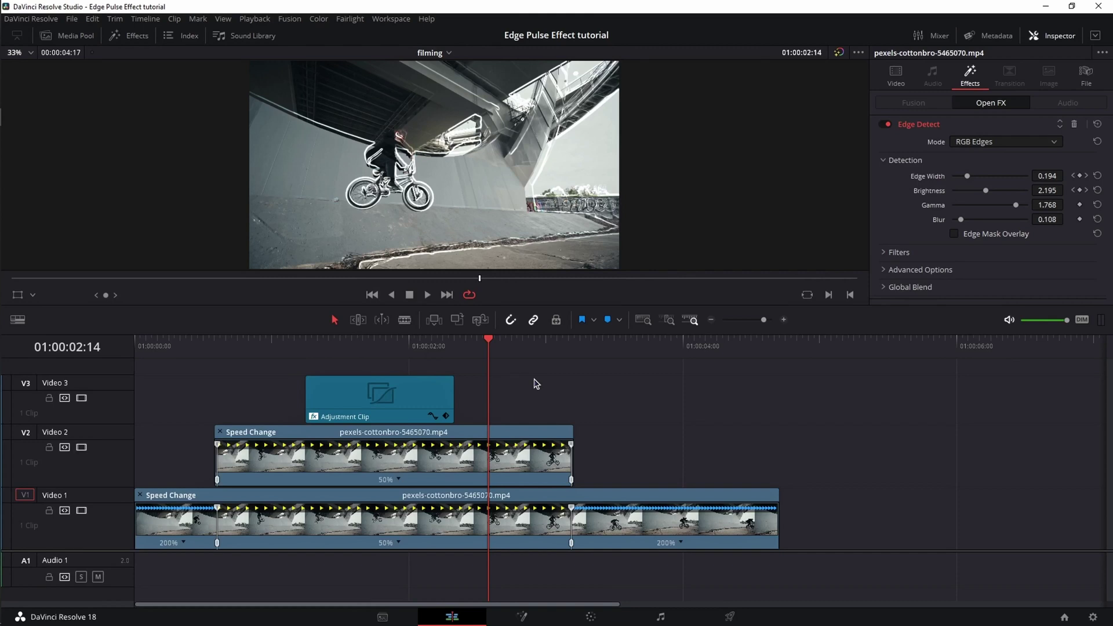
Step: Show only the Position X keyframe curve for the V2 outline clip
click(519, 469)
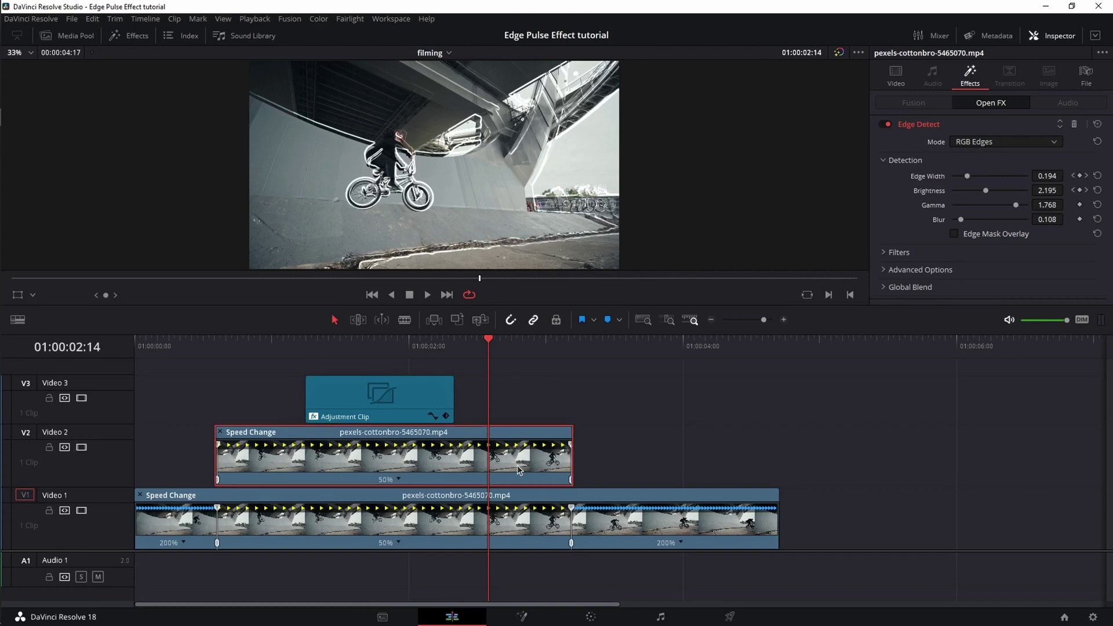
key(ctrl+r)
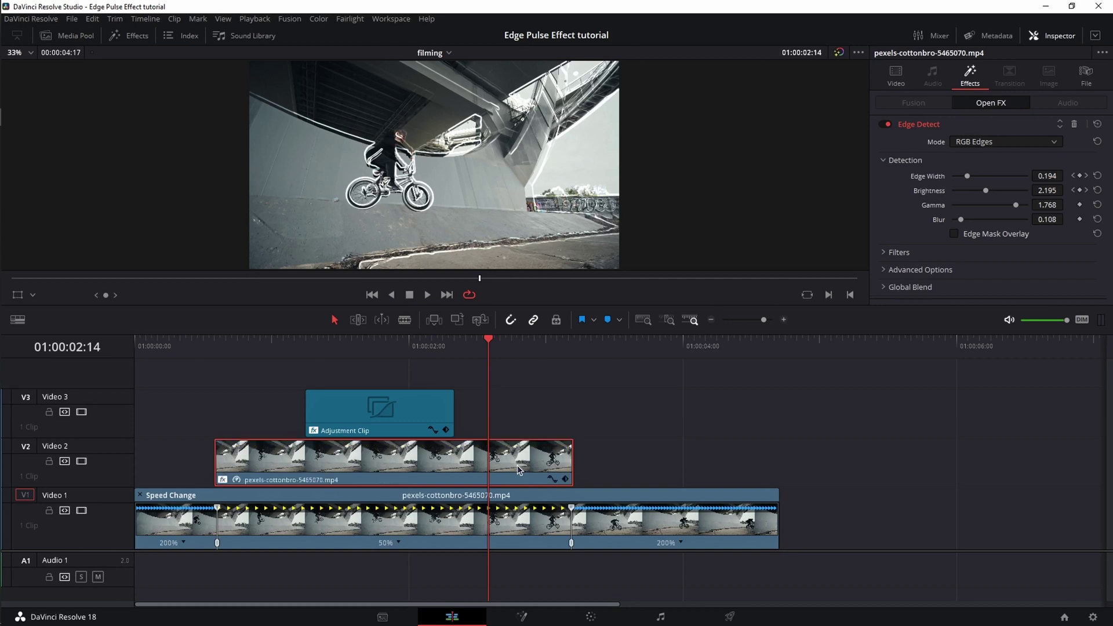
click(553, 479)
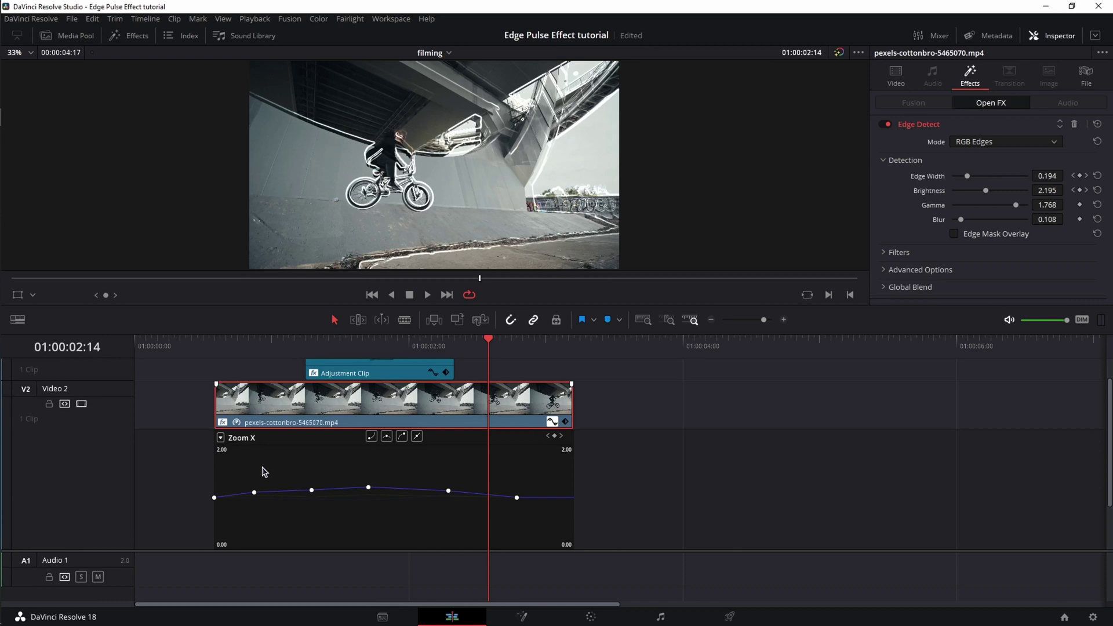
click(221, 439)
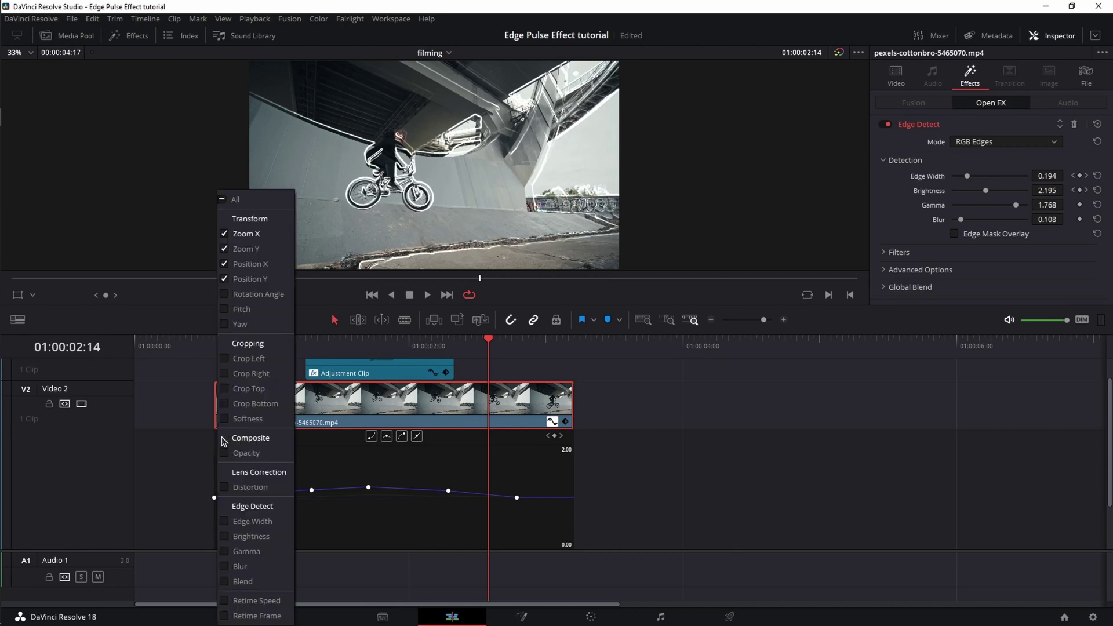
click(225, 234)
click(244, 265)
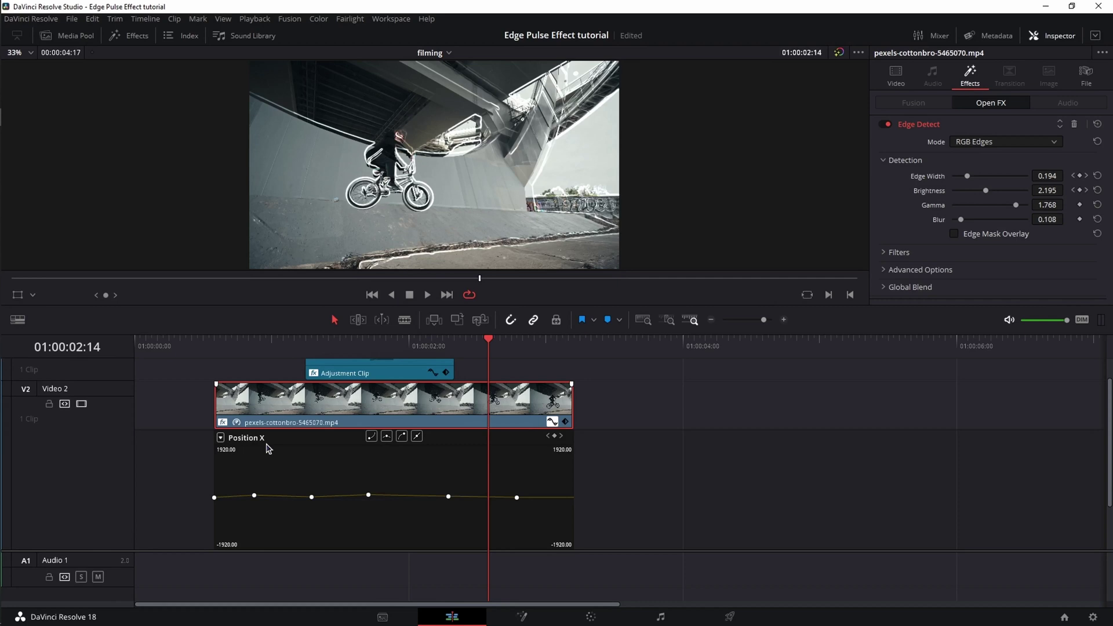
Step: Shift two Position X keyframes earlier, then nudge the middle keyframe earlier too
drag(288, 486, 389, 504)
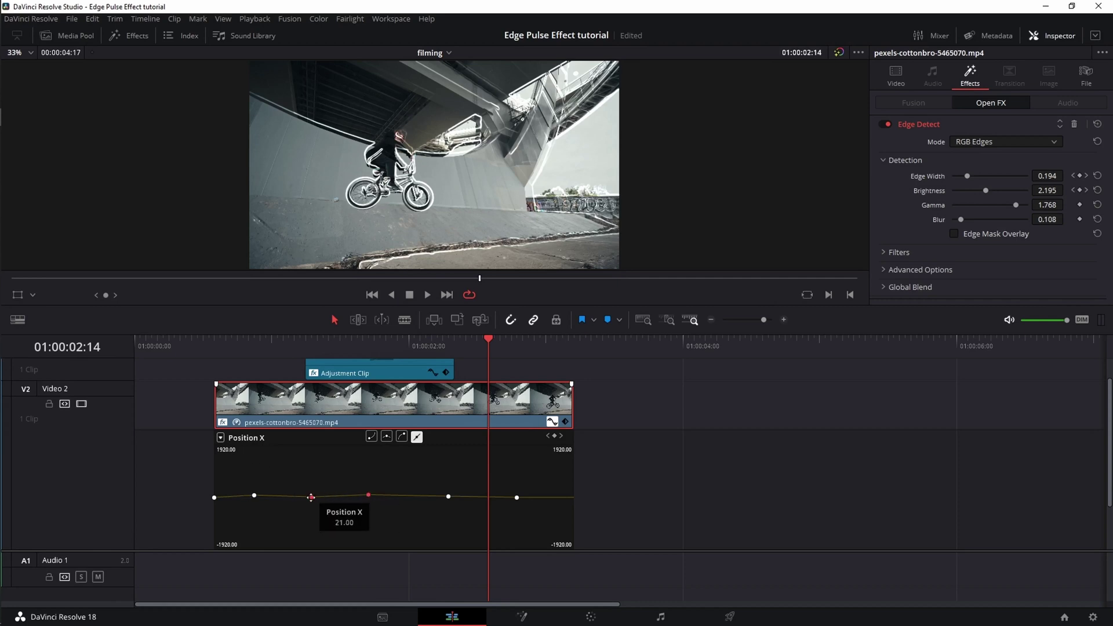
drag(312, 497, 283, 496)
click(329, 488)
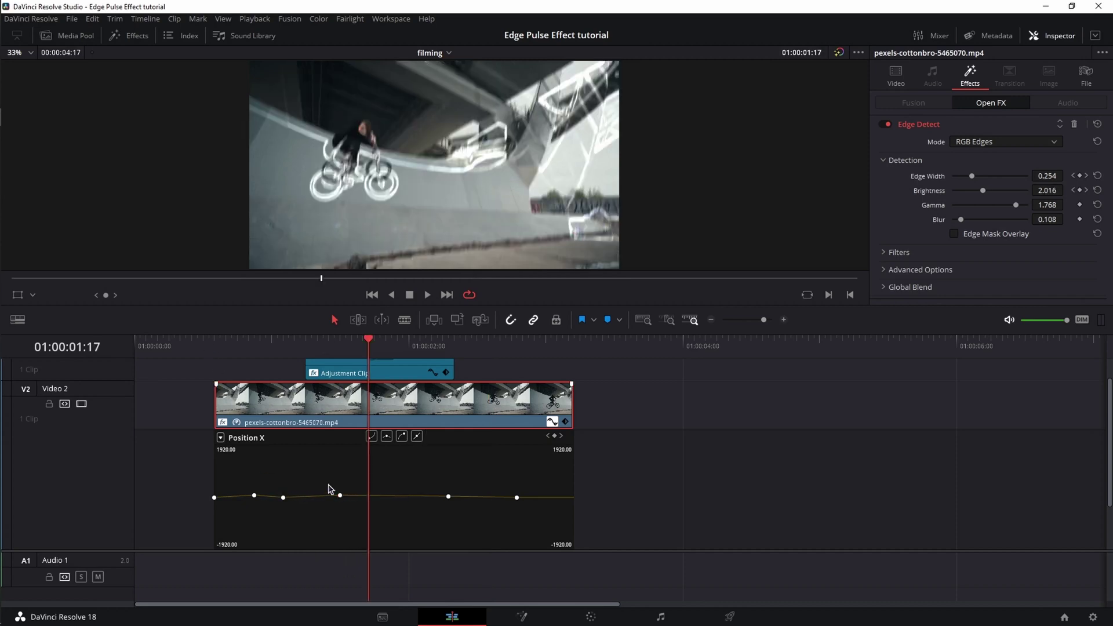
alt+click(341, 496)
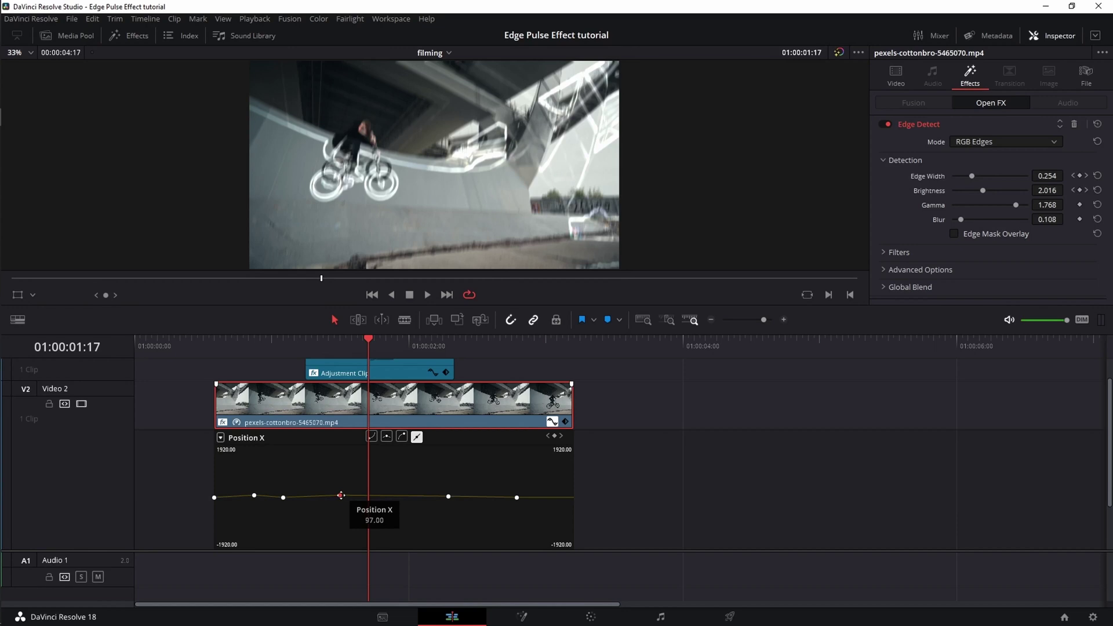
drag(341, 496, 318, 495)
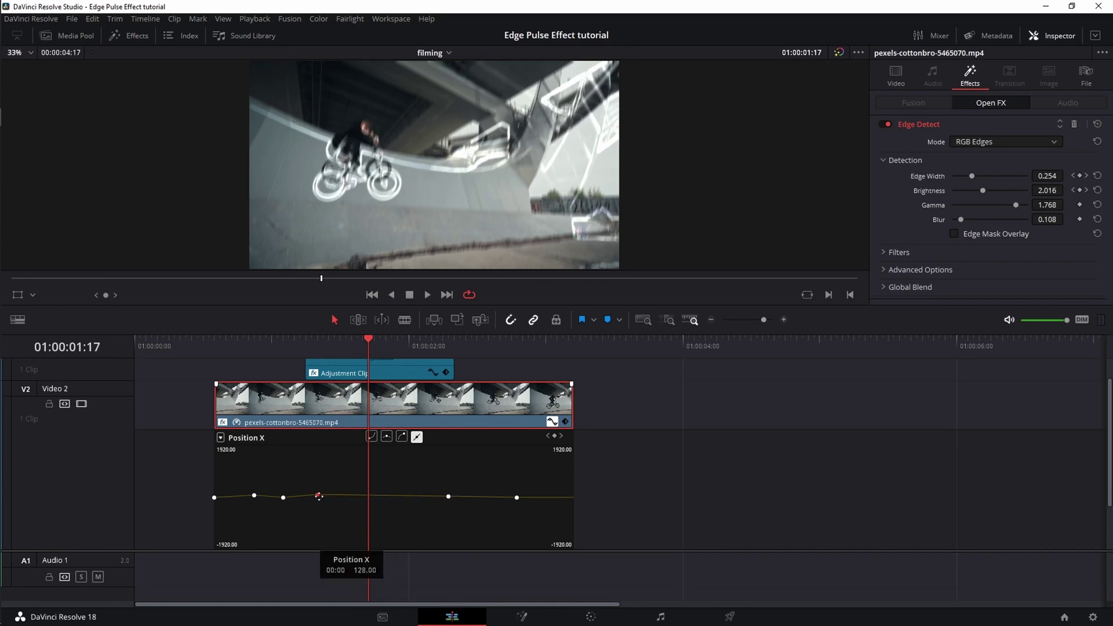
key(Home)
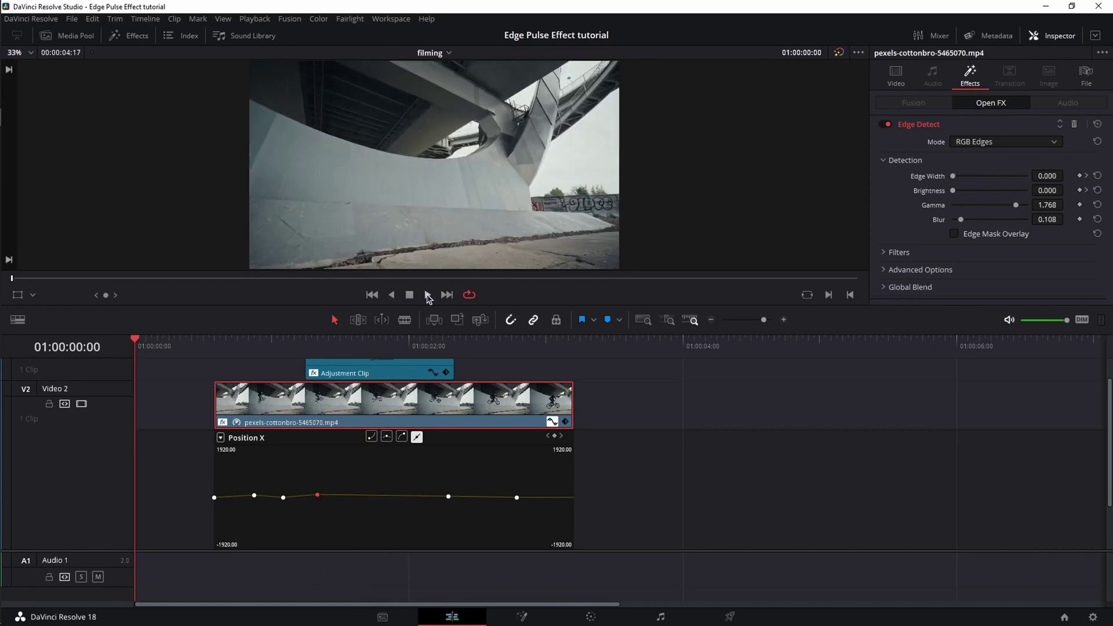
click(428, 296)
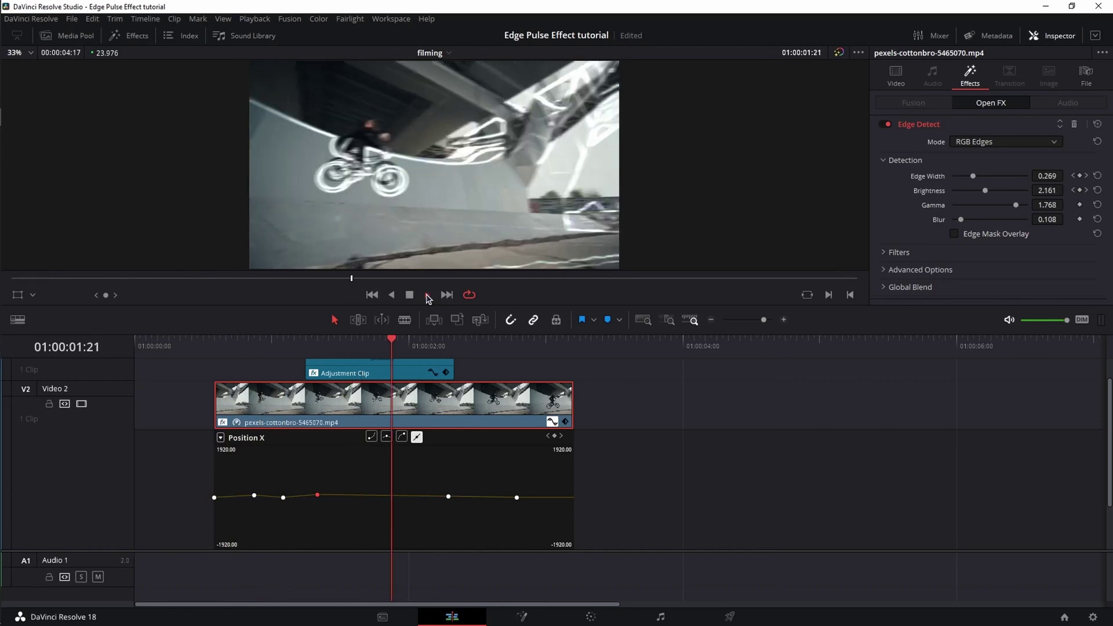
click(428, 294)
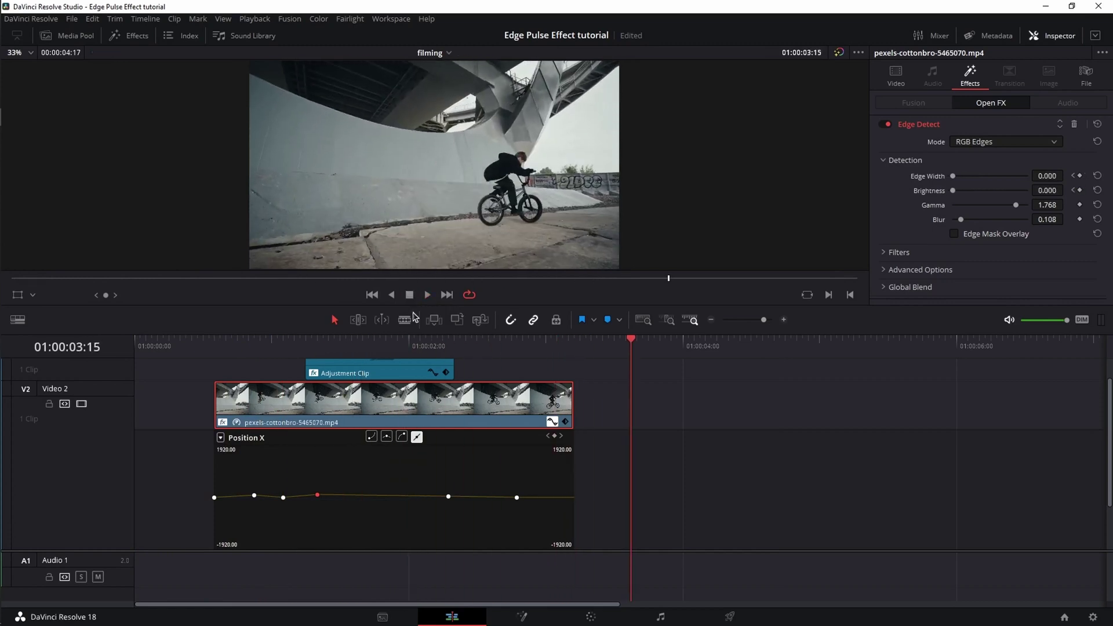